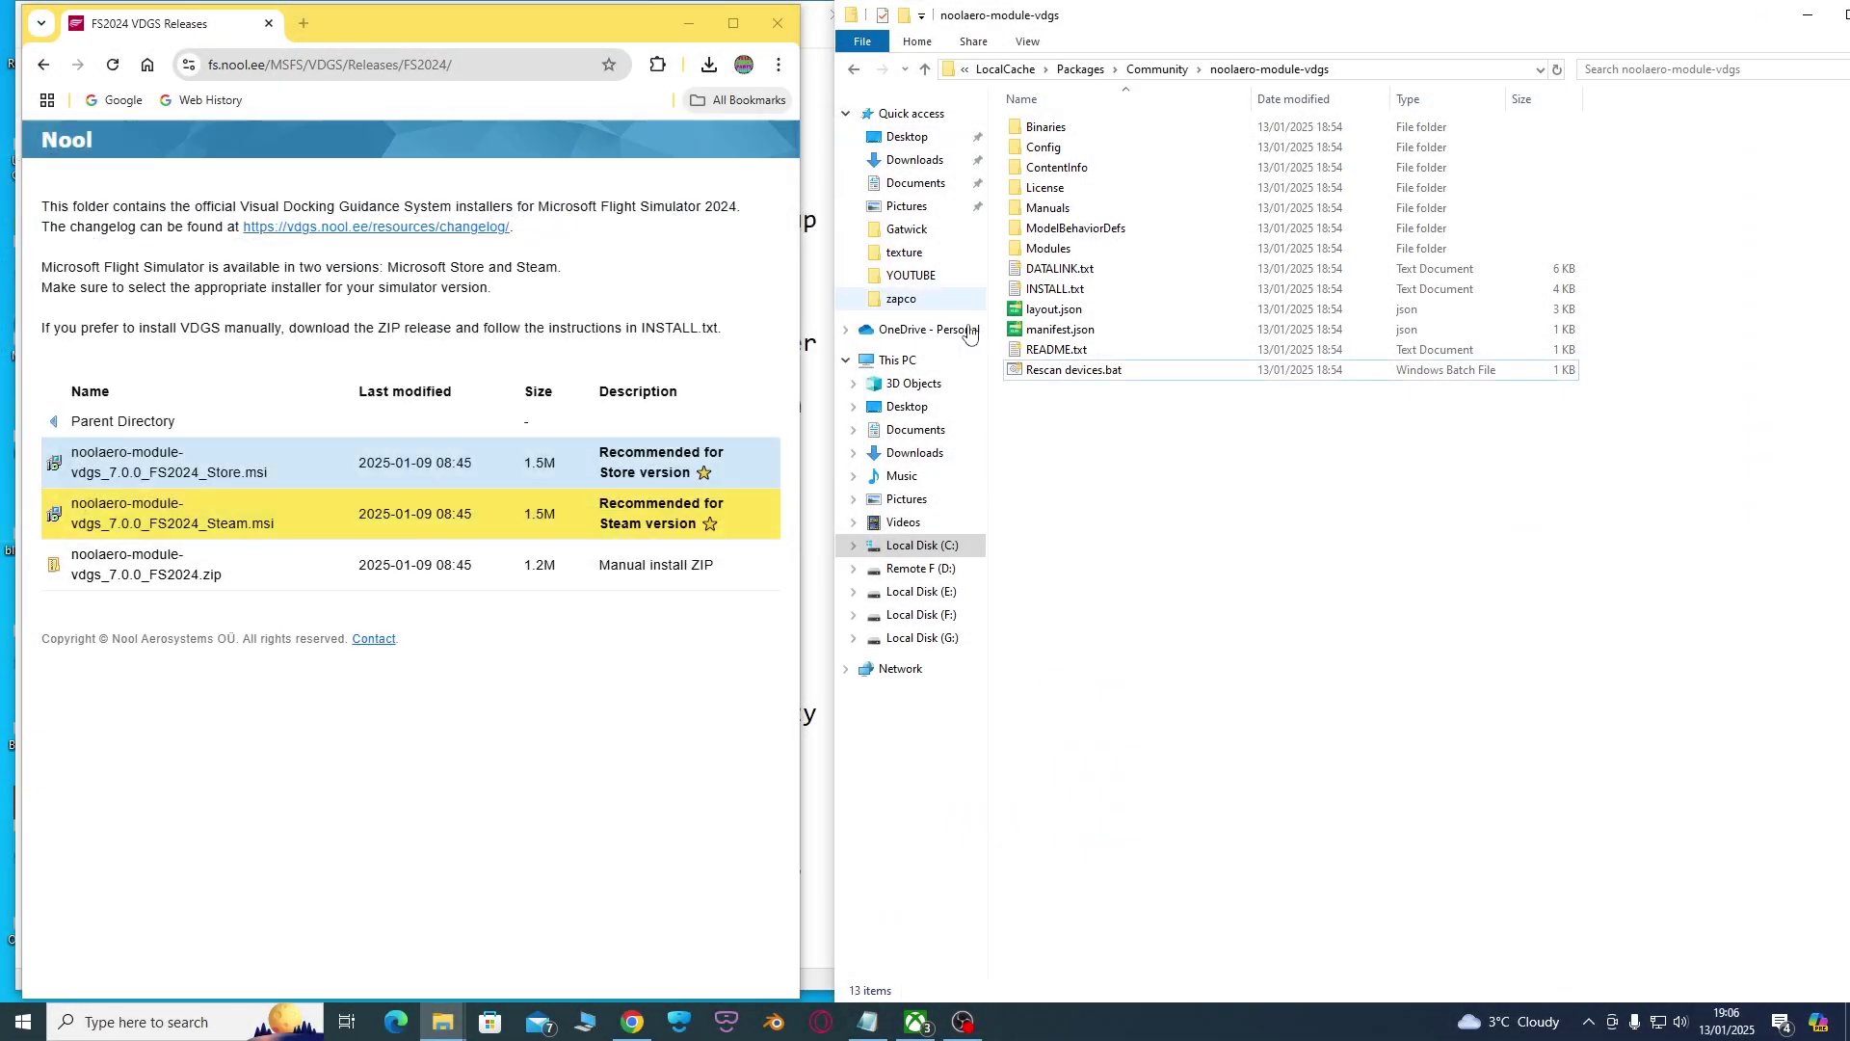
Return the browser to the Google search results for noolaero
{"action": "left_click", "coordinate": [50, 71]}
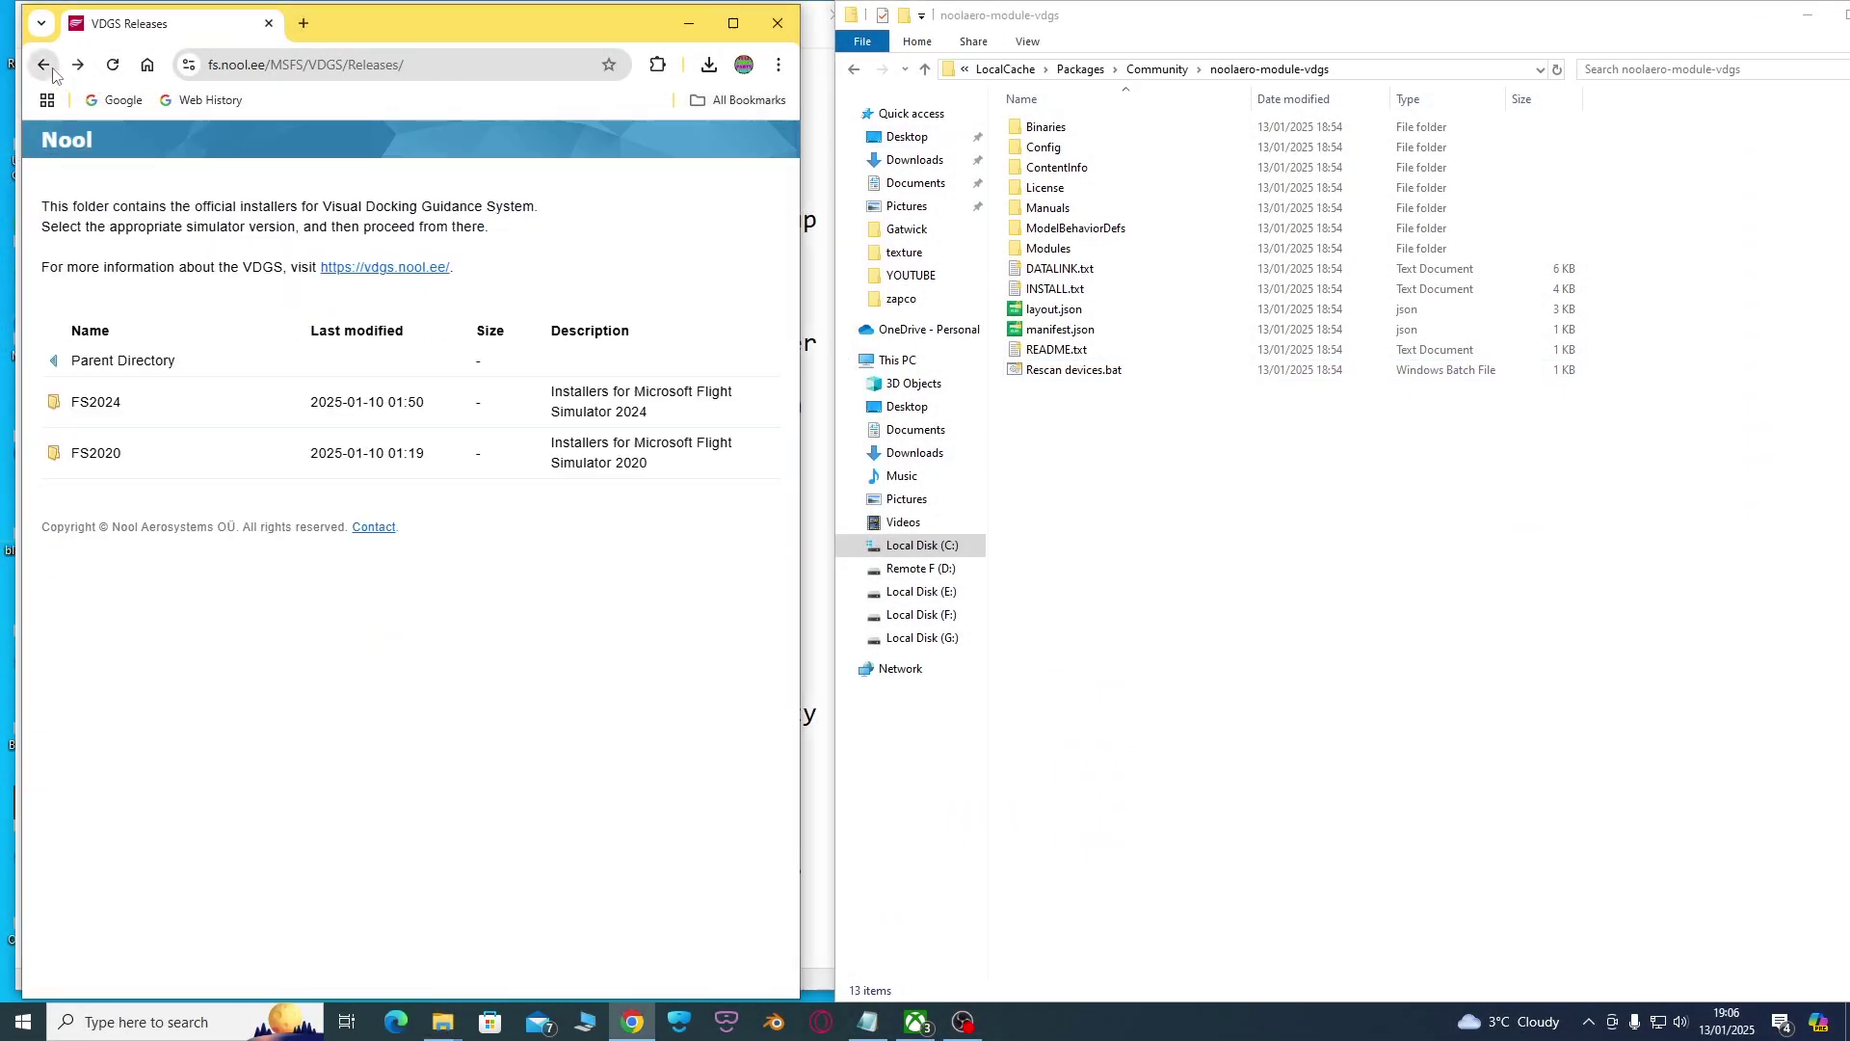
{"action": "left_click", "coordinate": [50, 71]}
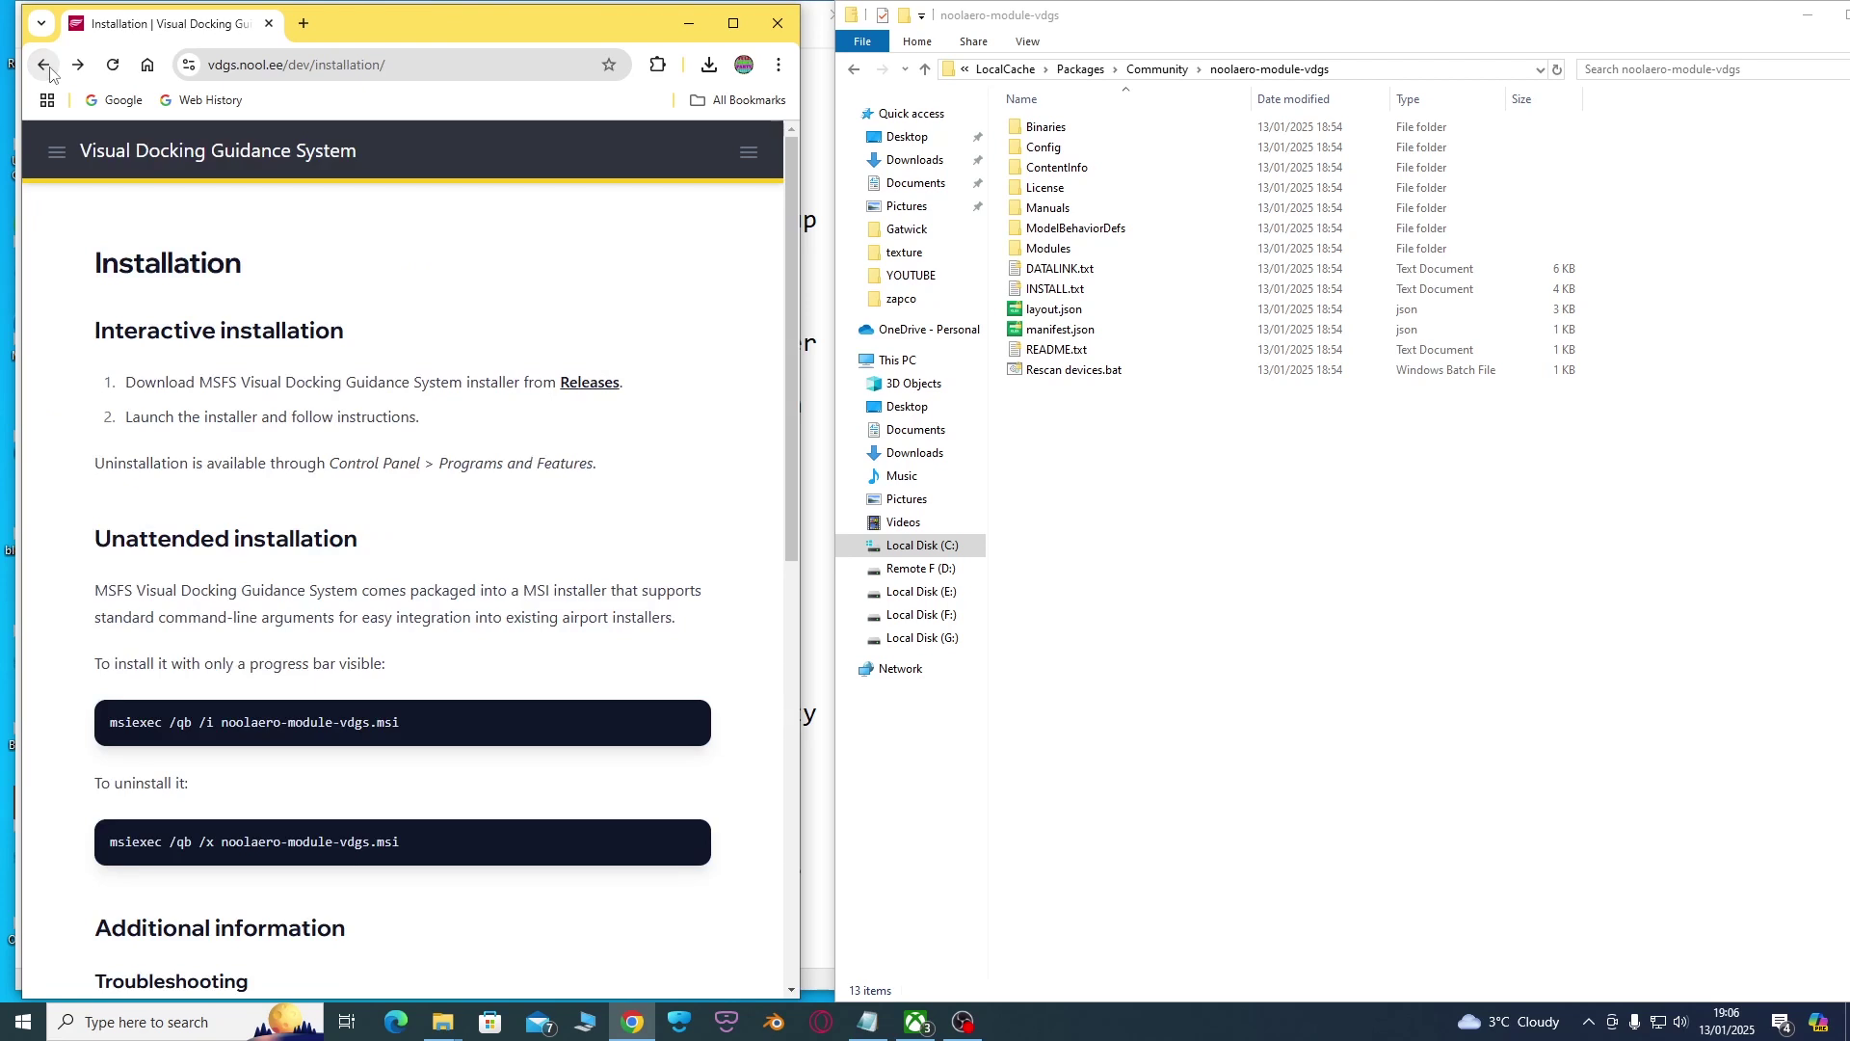
{"action": "left_click", "coordinate": [43, 65]}
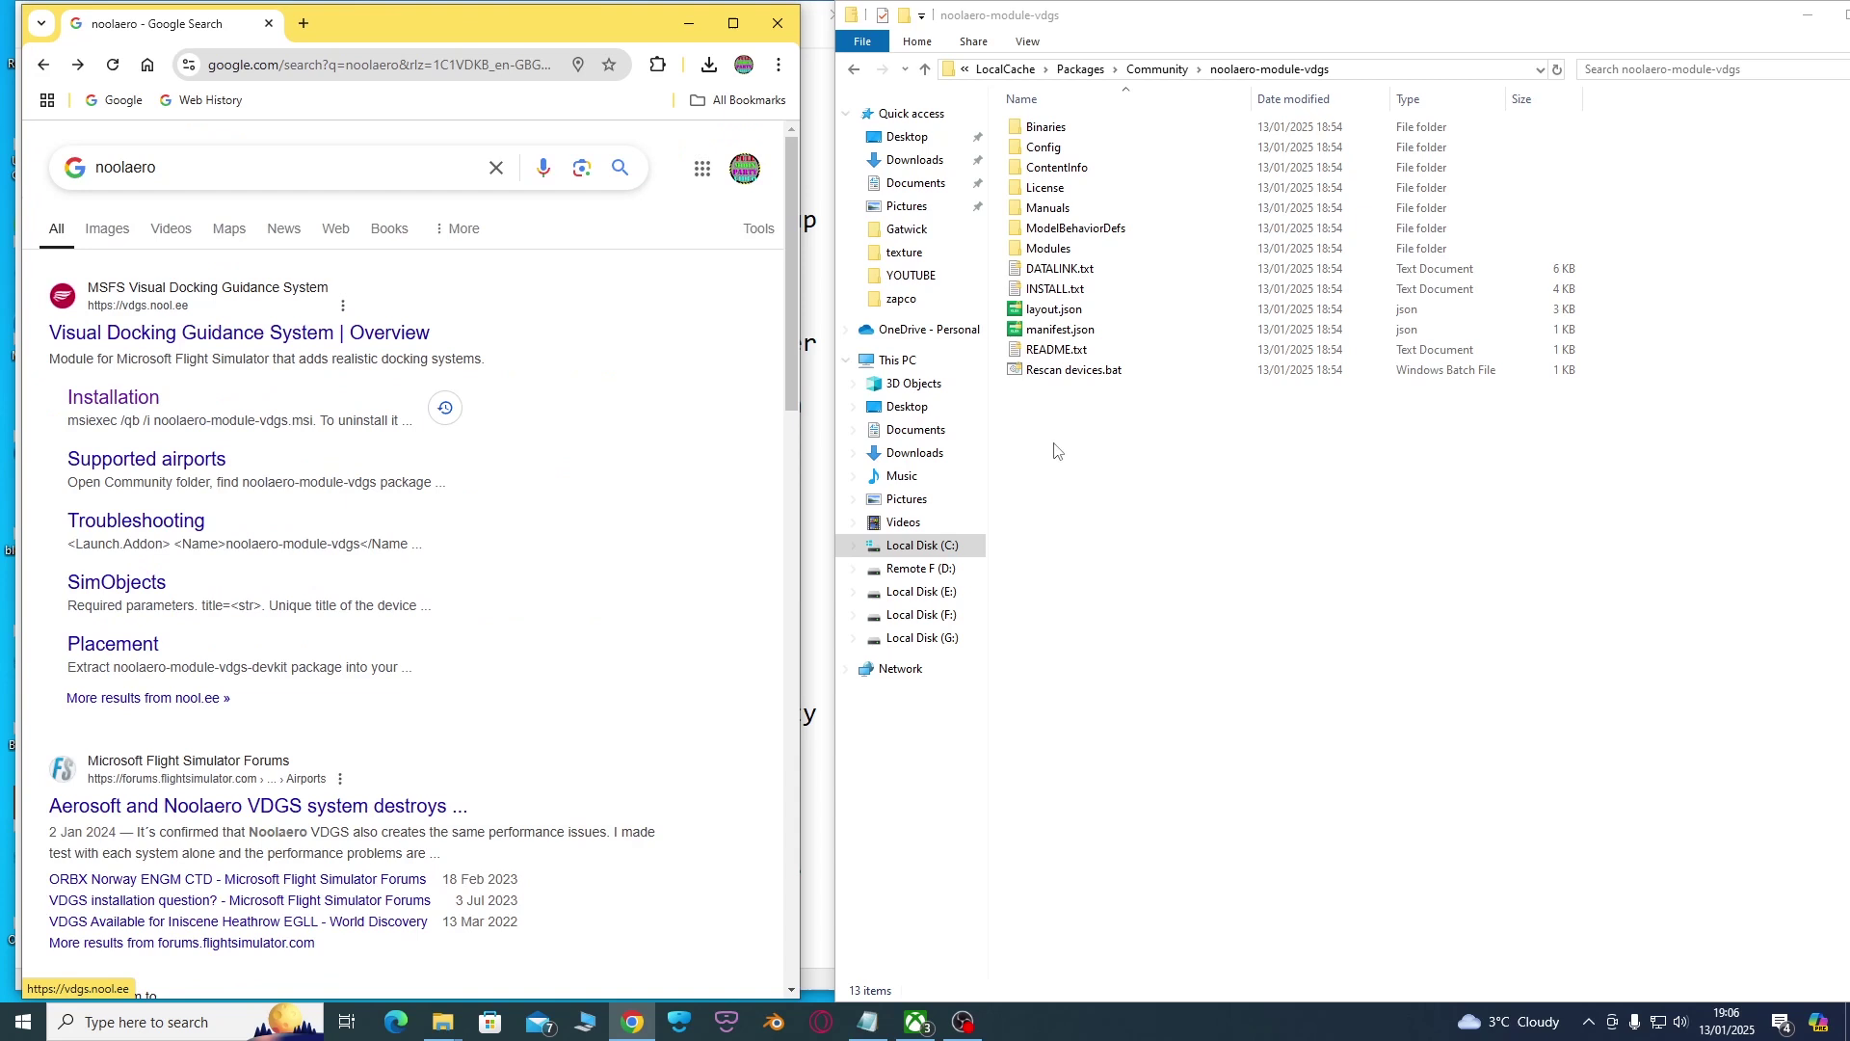
Go back from the noolaero-module-vdgs folder to the Community folder in File Explorer
{"action": "left_click", "coordinate": [852, 72]}
{"action": "left_click", "coordinate": [881, 69]}
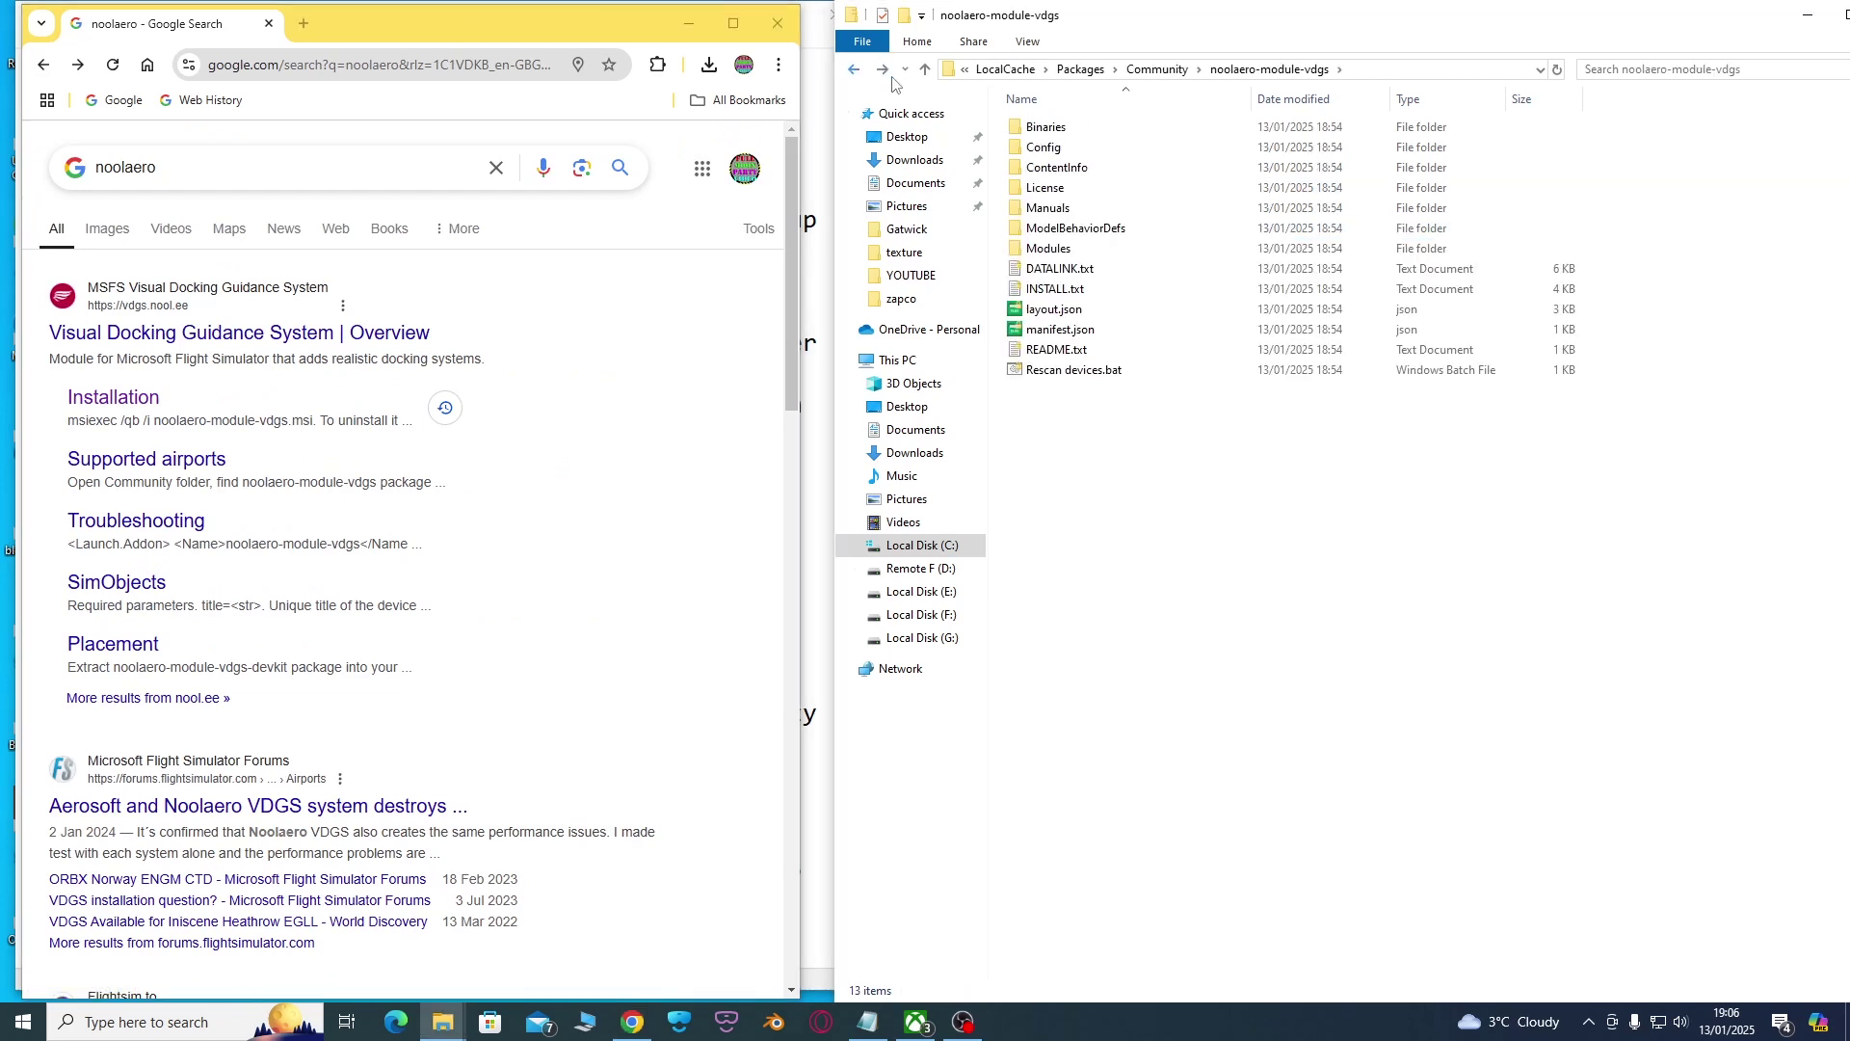
{"action": "left_click", "coordinate": [853, 70]}
{"action": "left_click", "coordinate": [1169, 279]}
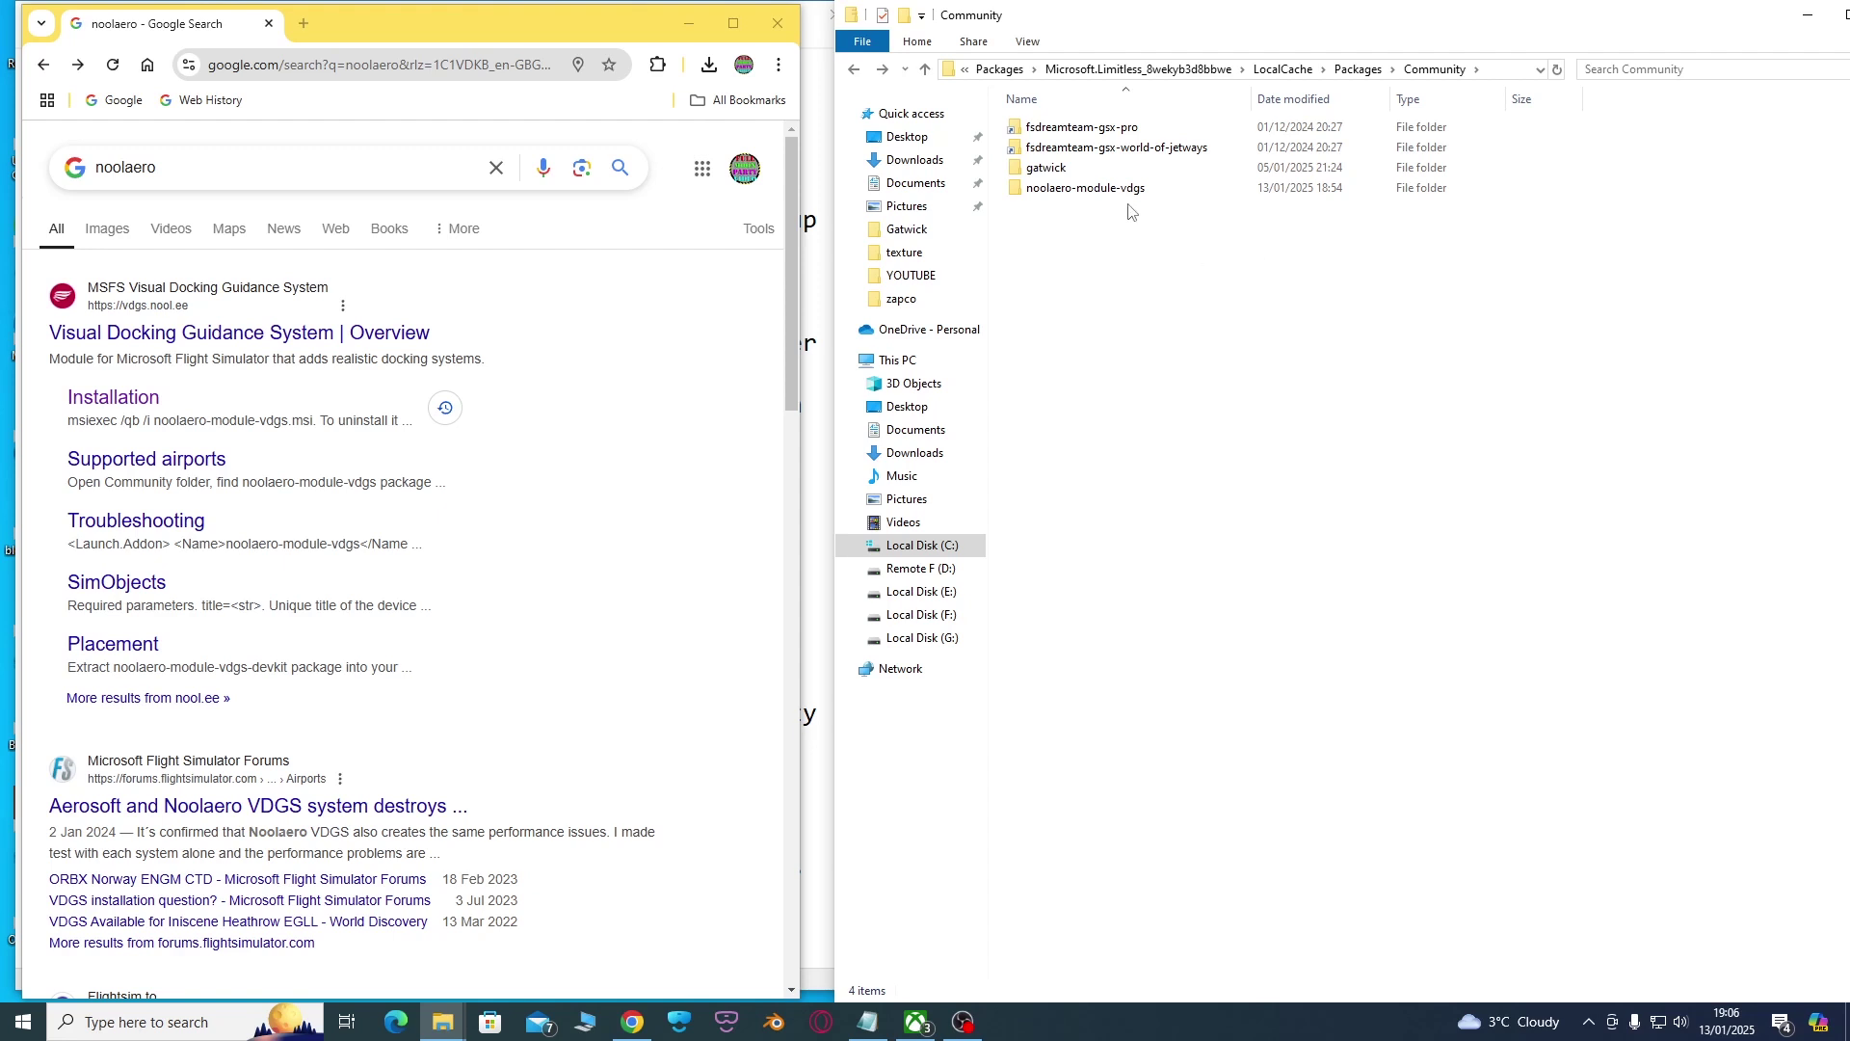
Inspect the gatwick package's SimObjects Landmarks folder for its noolaero VDGS content and return to the Community folder
{"action": "double_click", "coordinate": [1057, 172]}
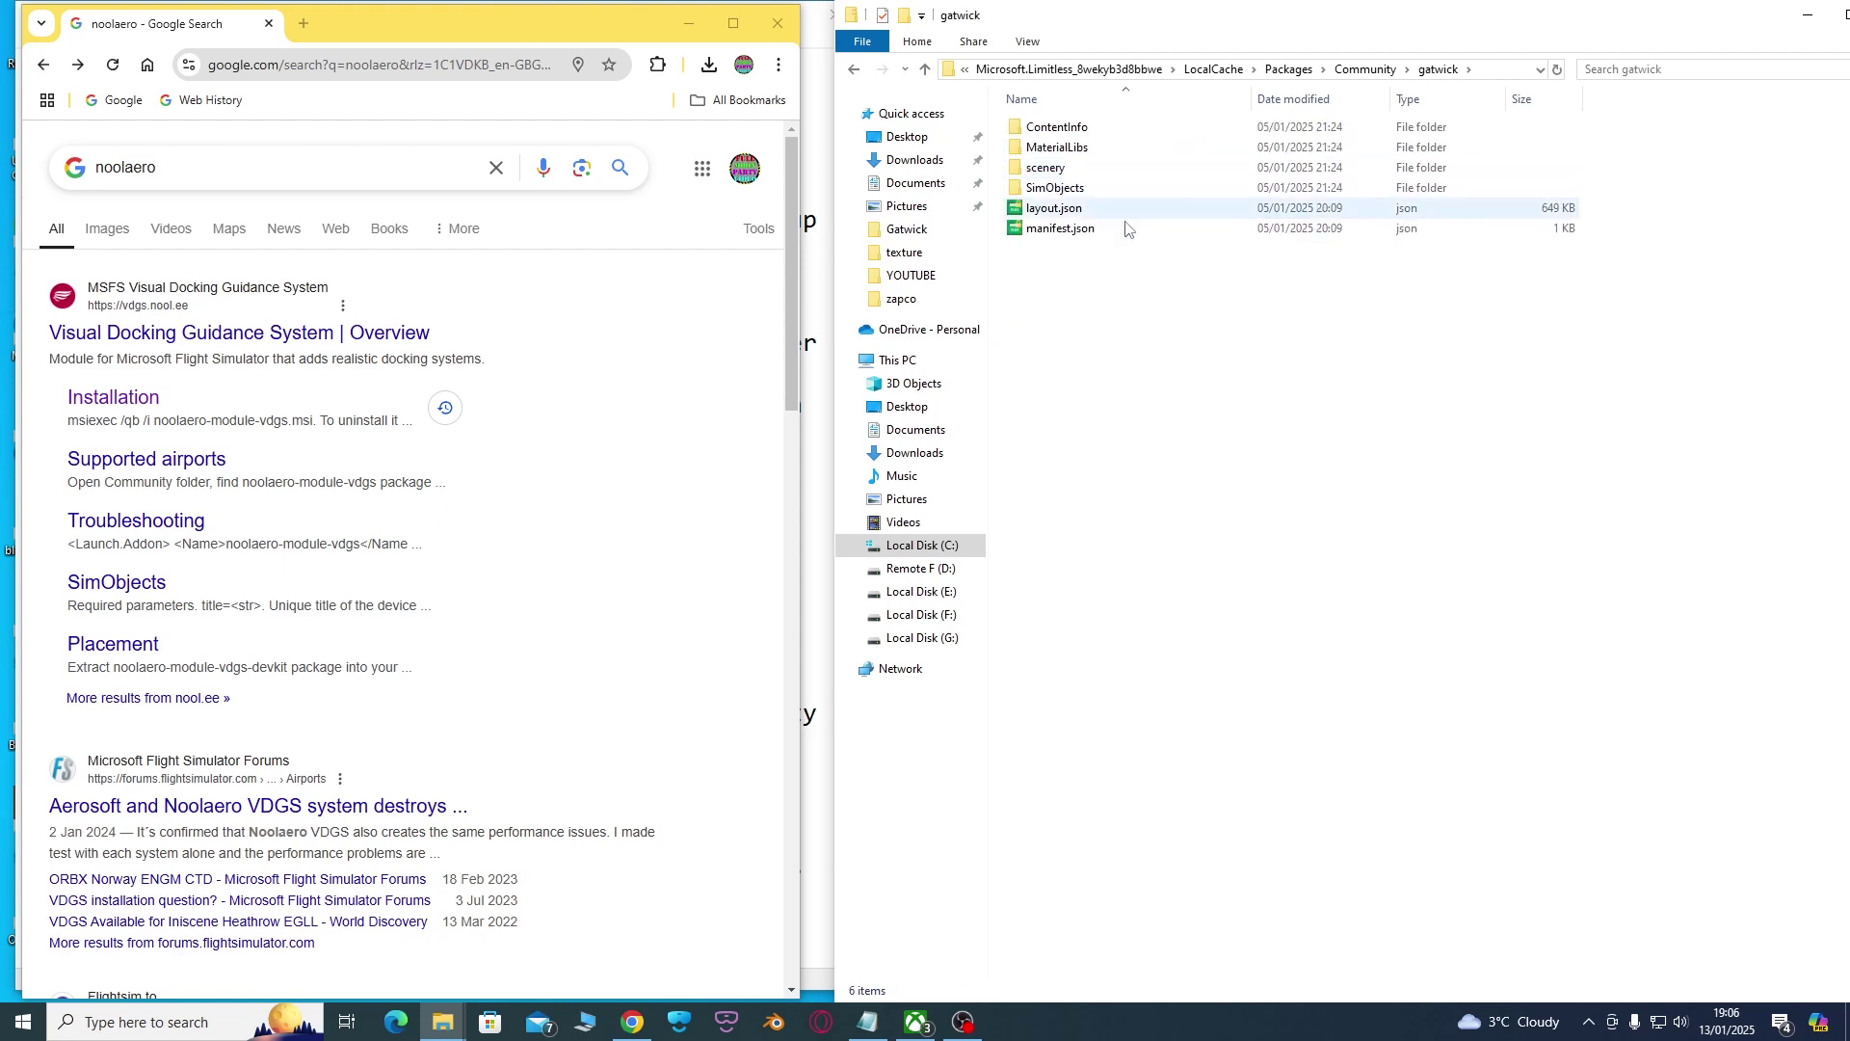
{"action": "double_click", "coordinate": [1072, 192]}
{"action": "double_click", "coordinate": [1065, 132]}
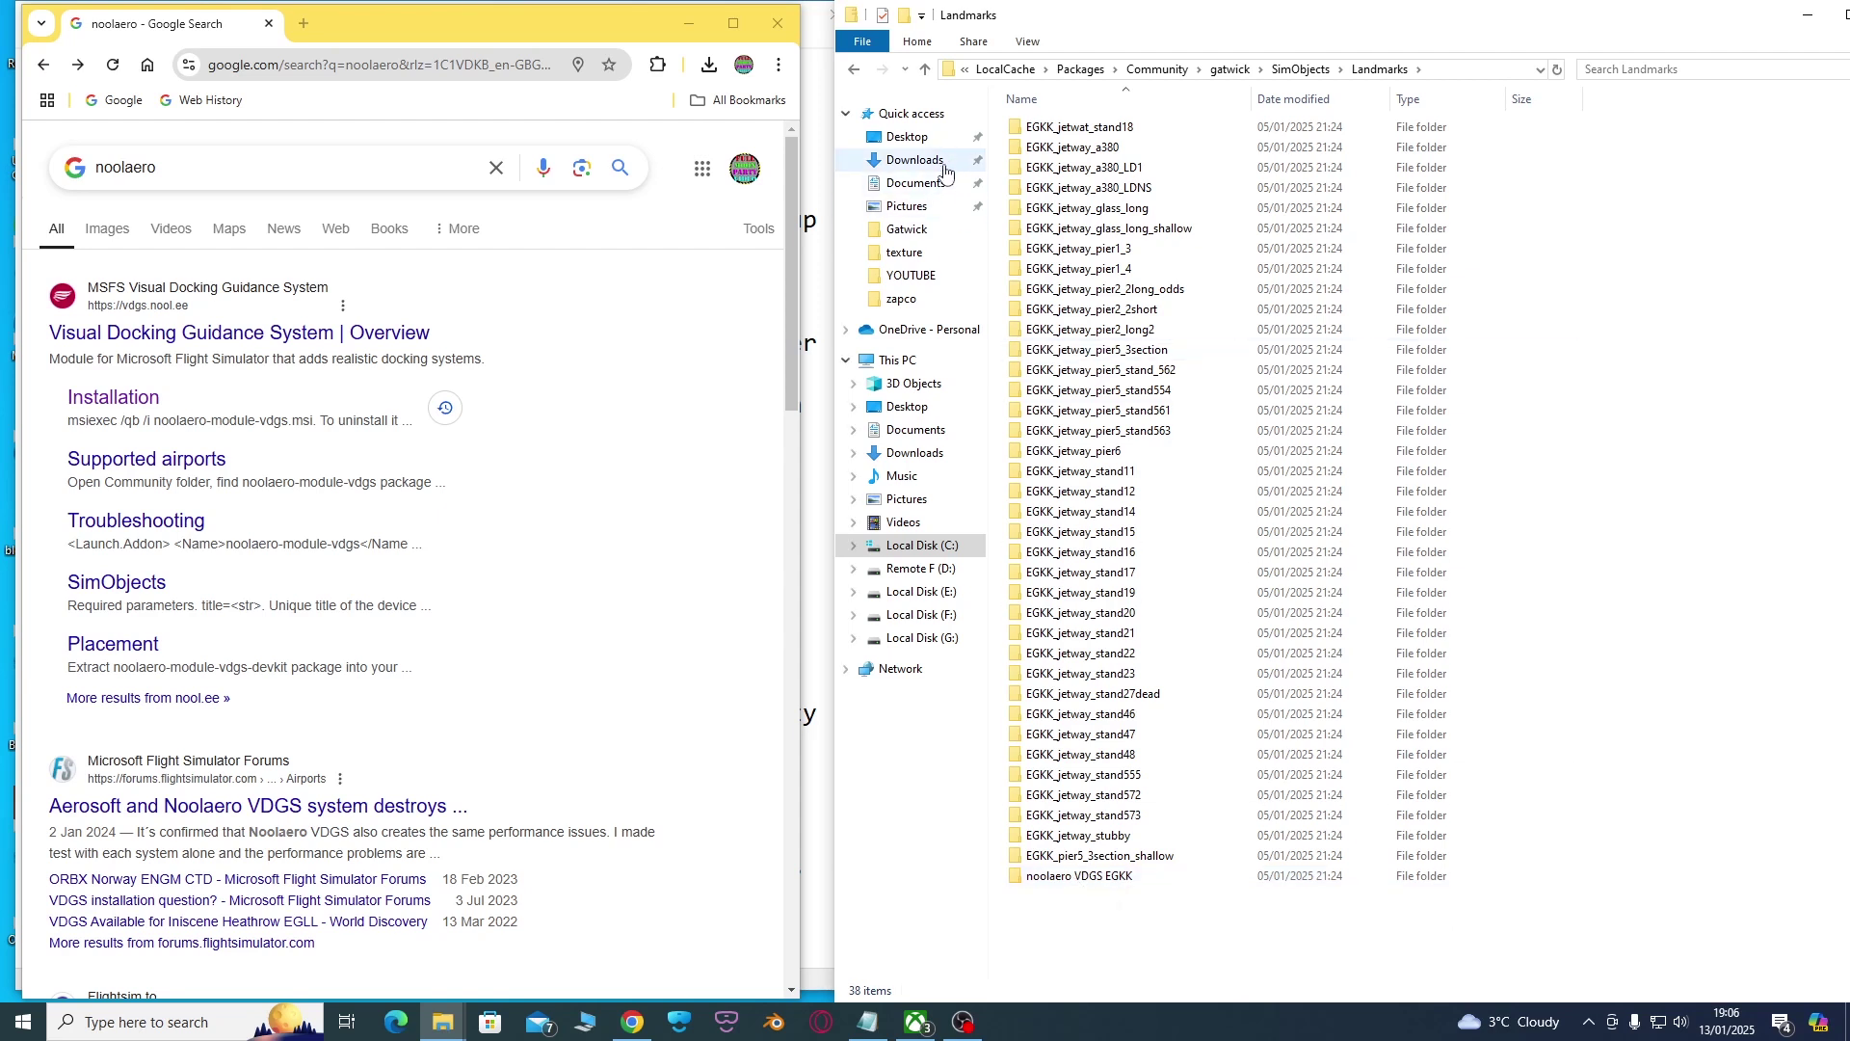
{"action": "left_click", "coordinate": [855, 71]}
{"action": "left_click", "coordinate": [855, 70]}
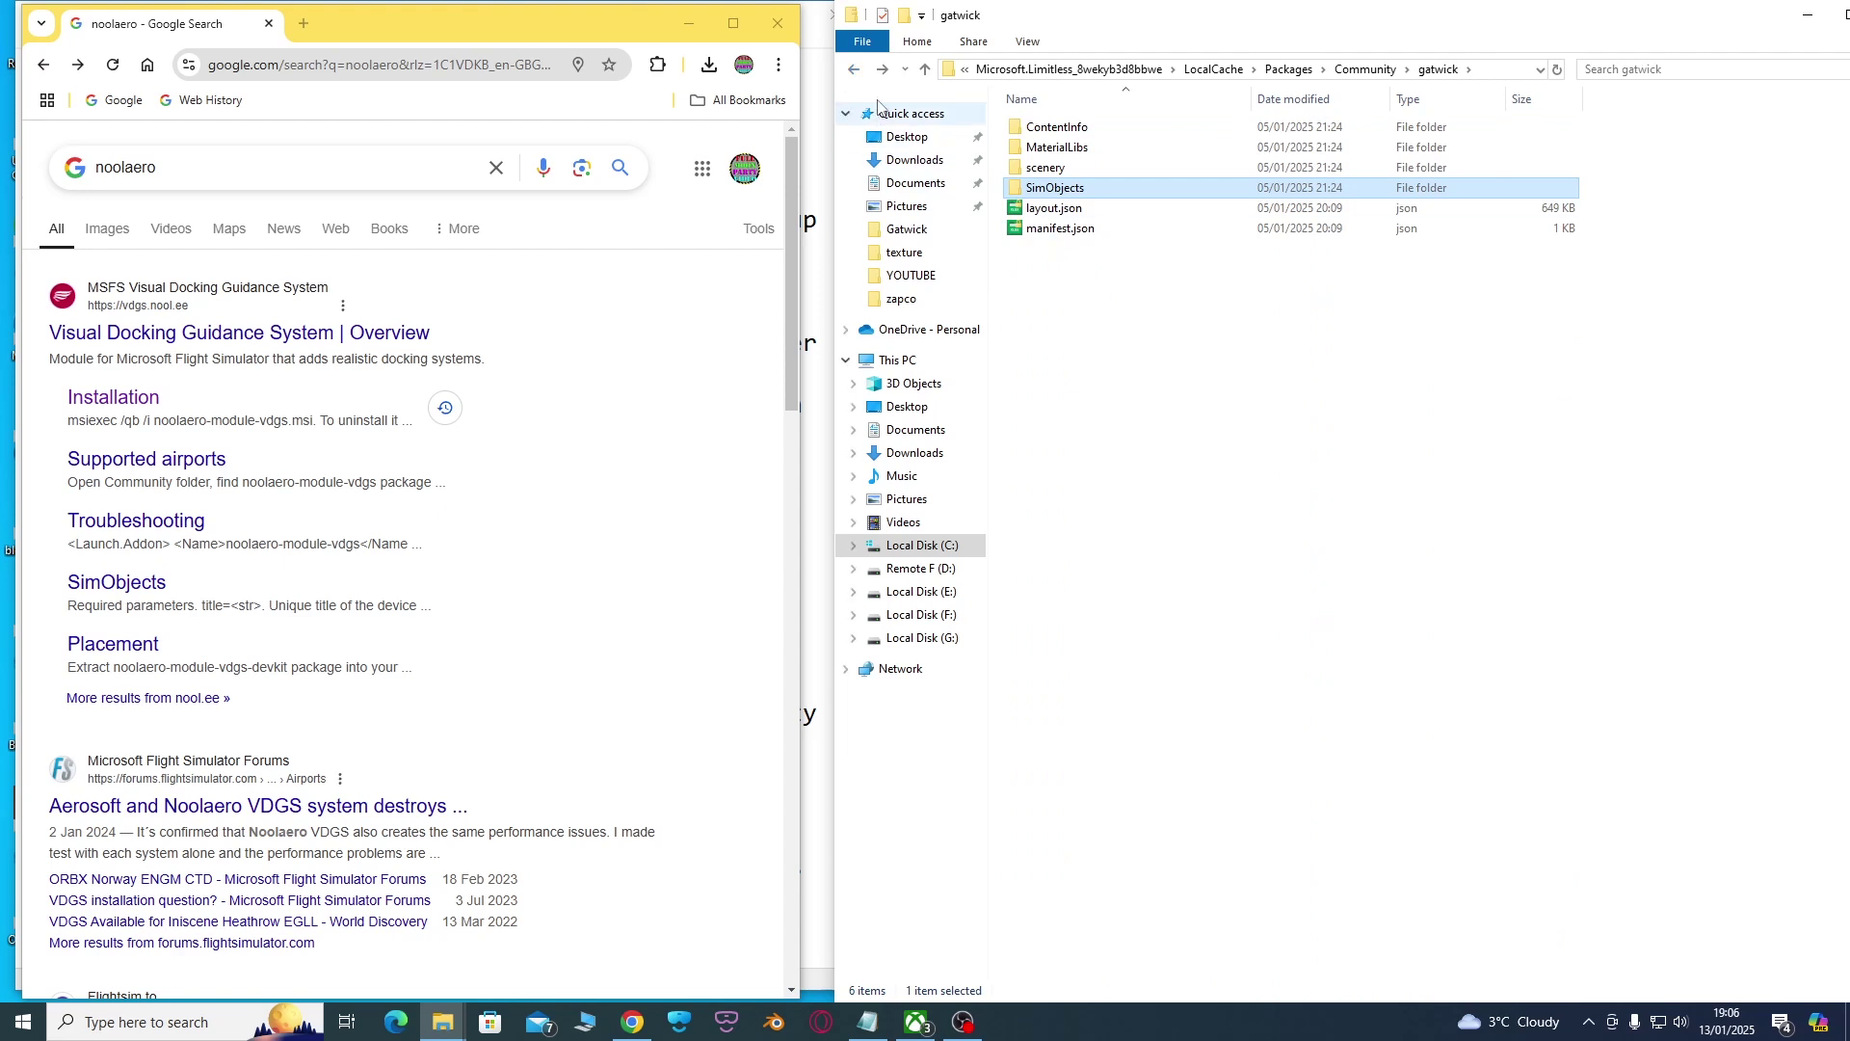
{"action": "left_click", "coordinate": [856, 71]}
{"action": "left_click", "coordinate": [1116, 225]}
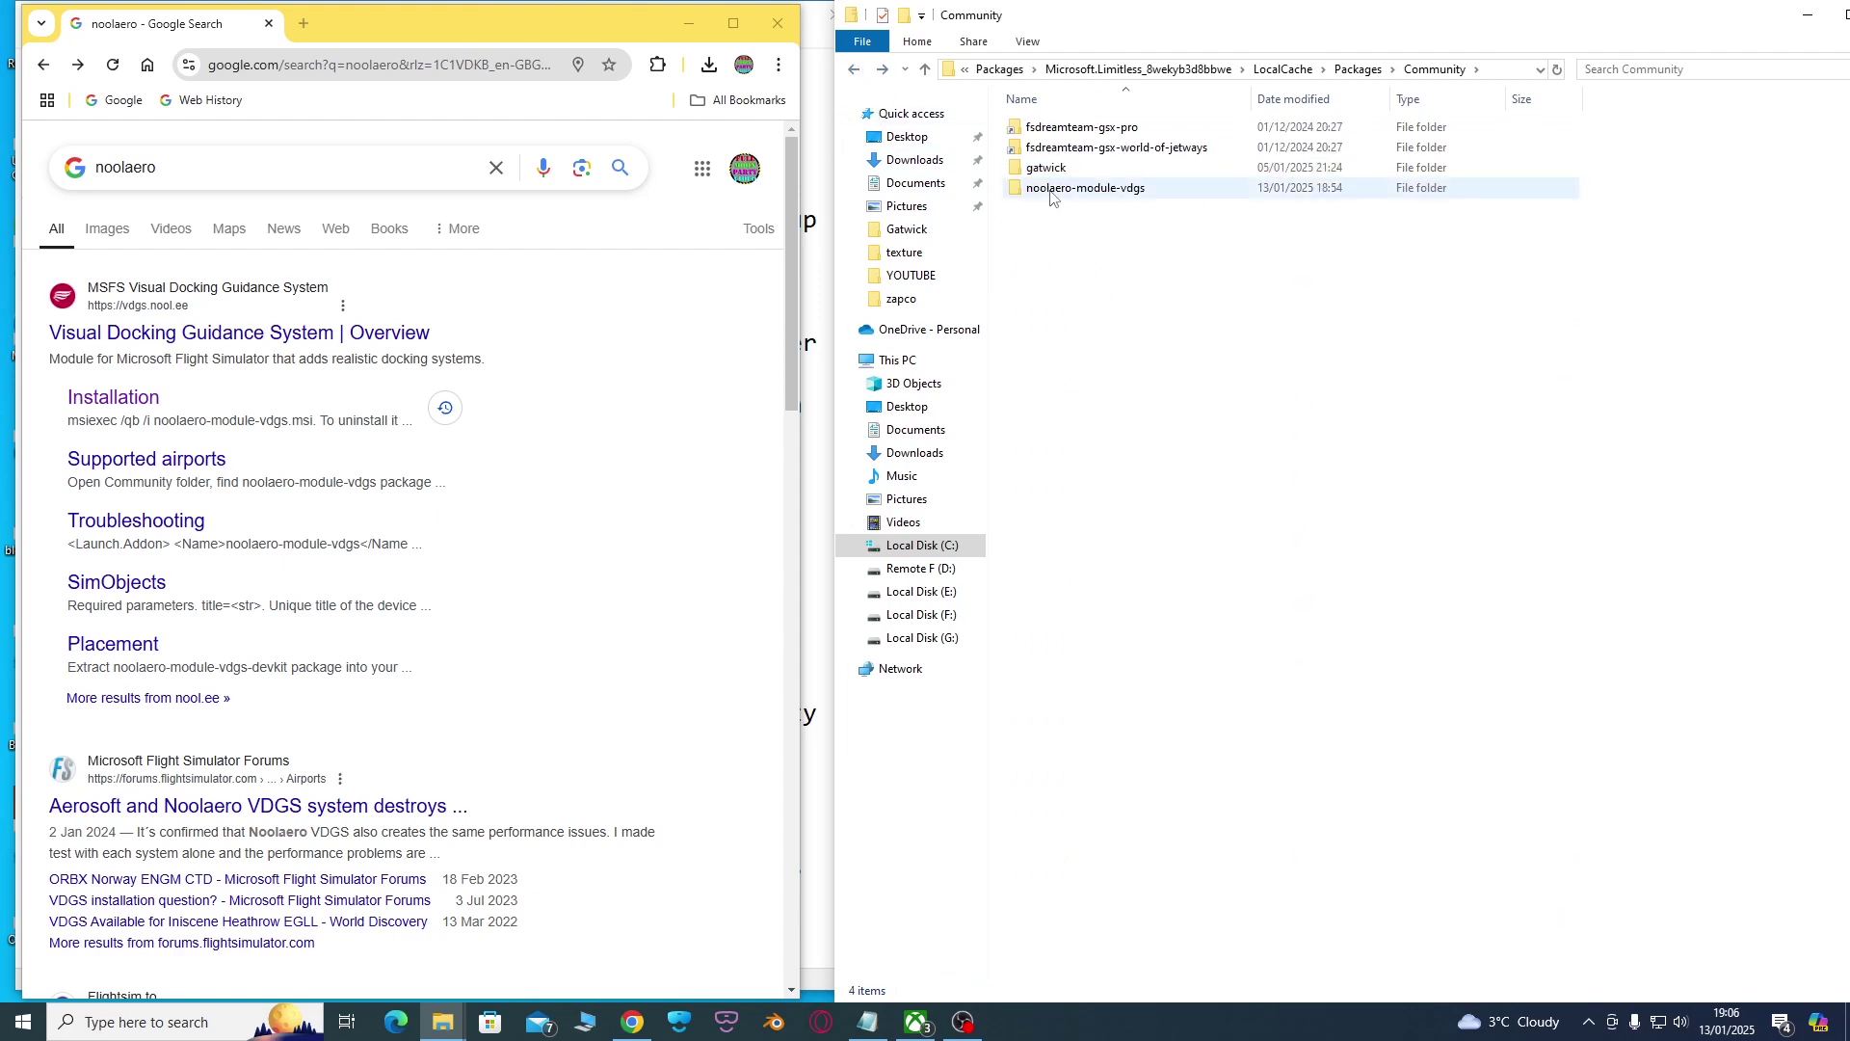
Download the manual install ZIP of VDGS 7.0.0 for FS2024 from the installation page's releases and open the archive
{"action": "left_click", "coordinate": [120, 404]}
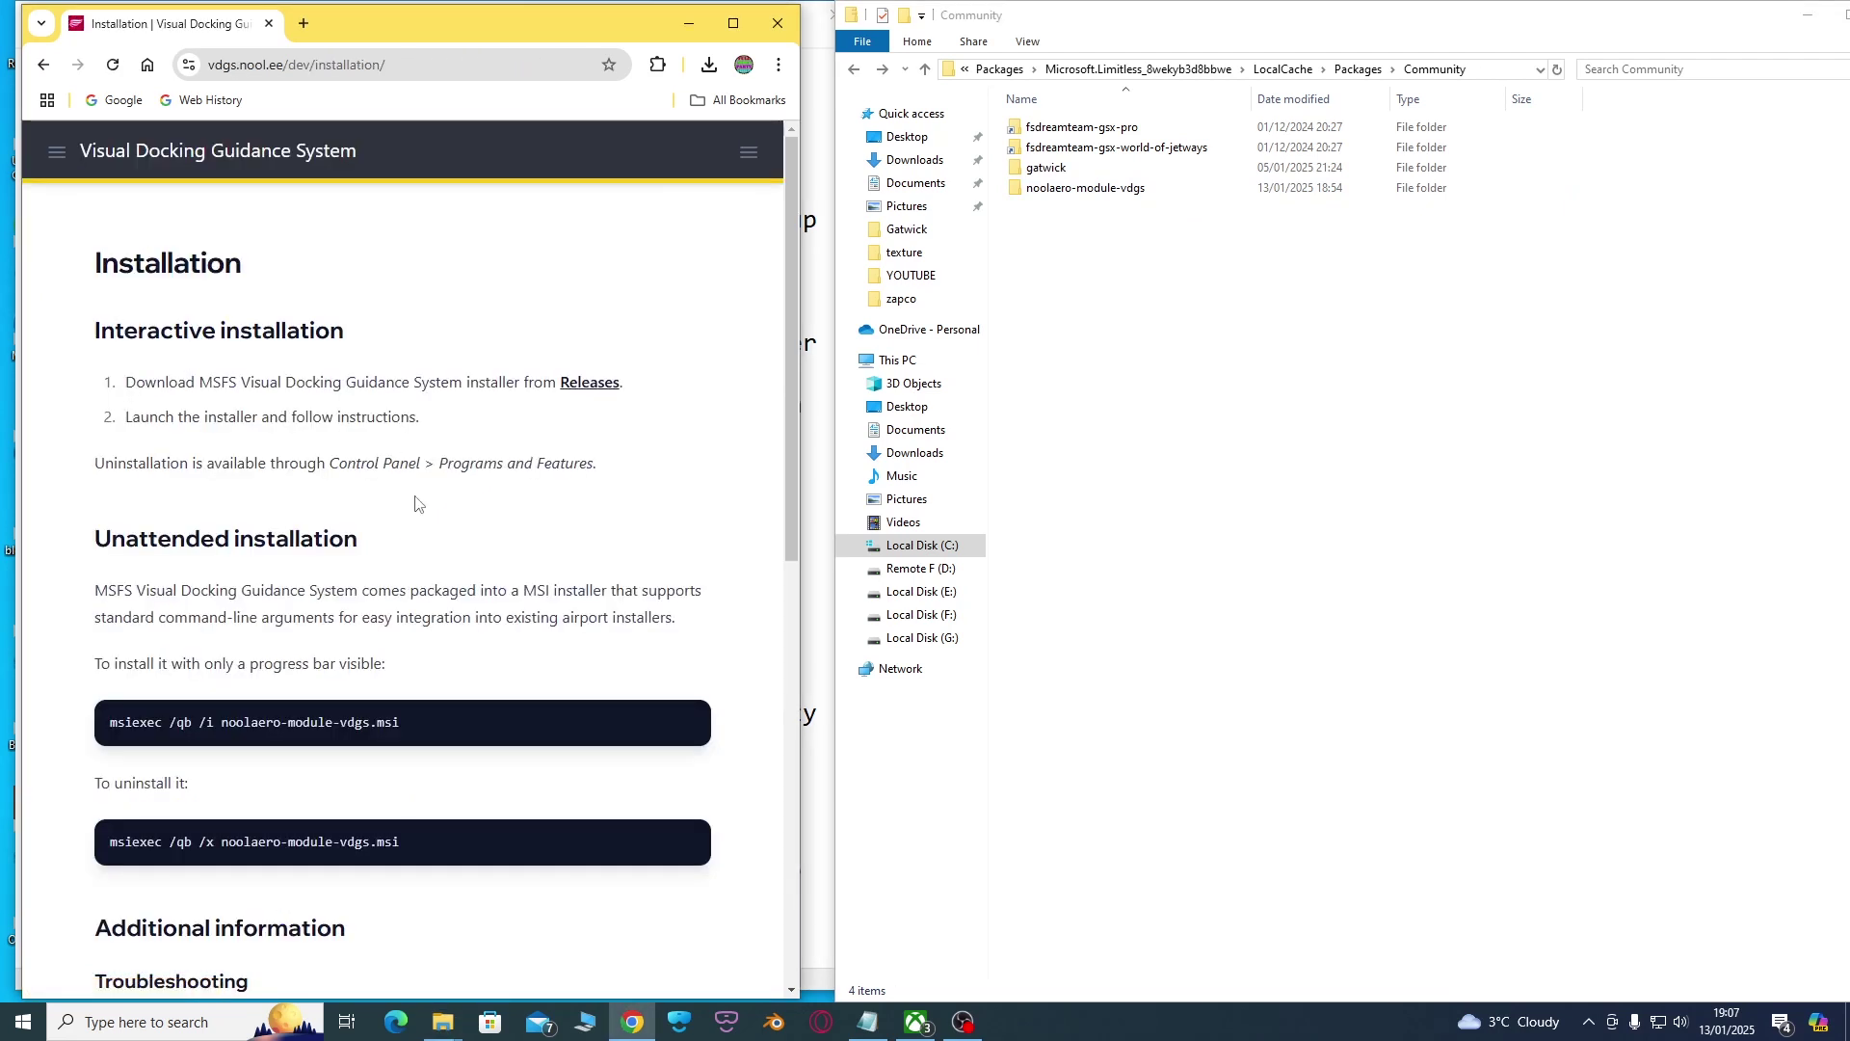
{"action": "left_click", "coordinate": [589, 383]}
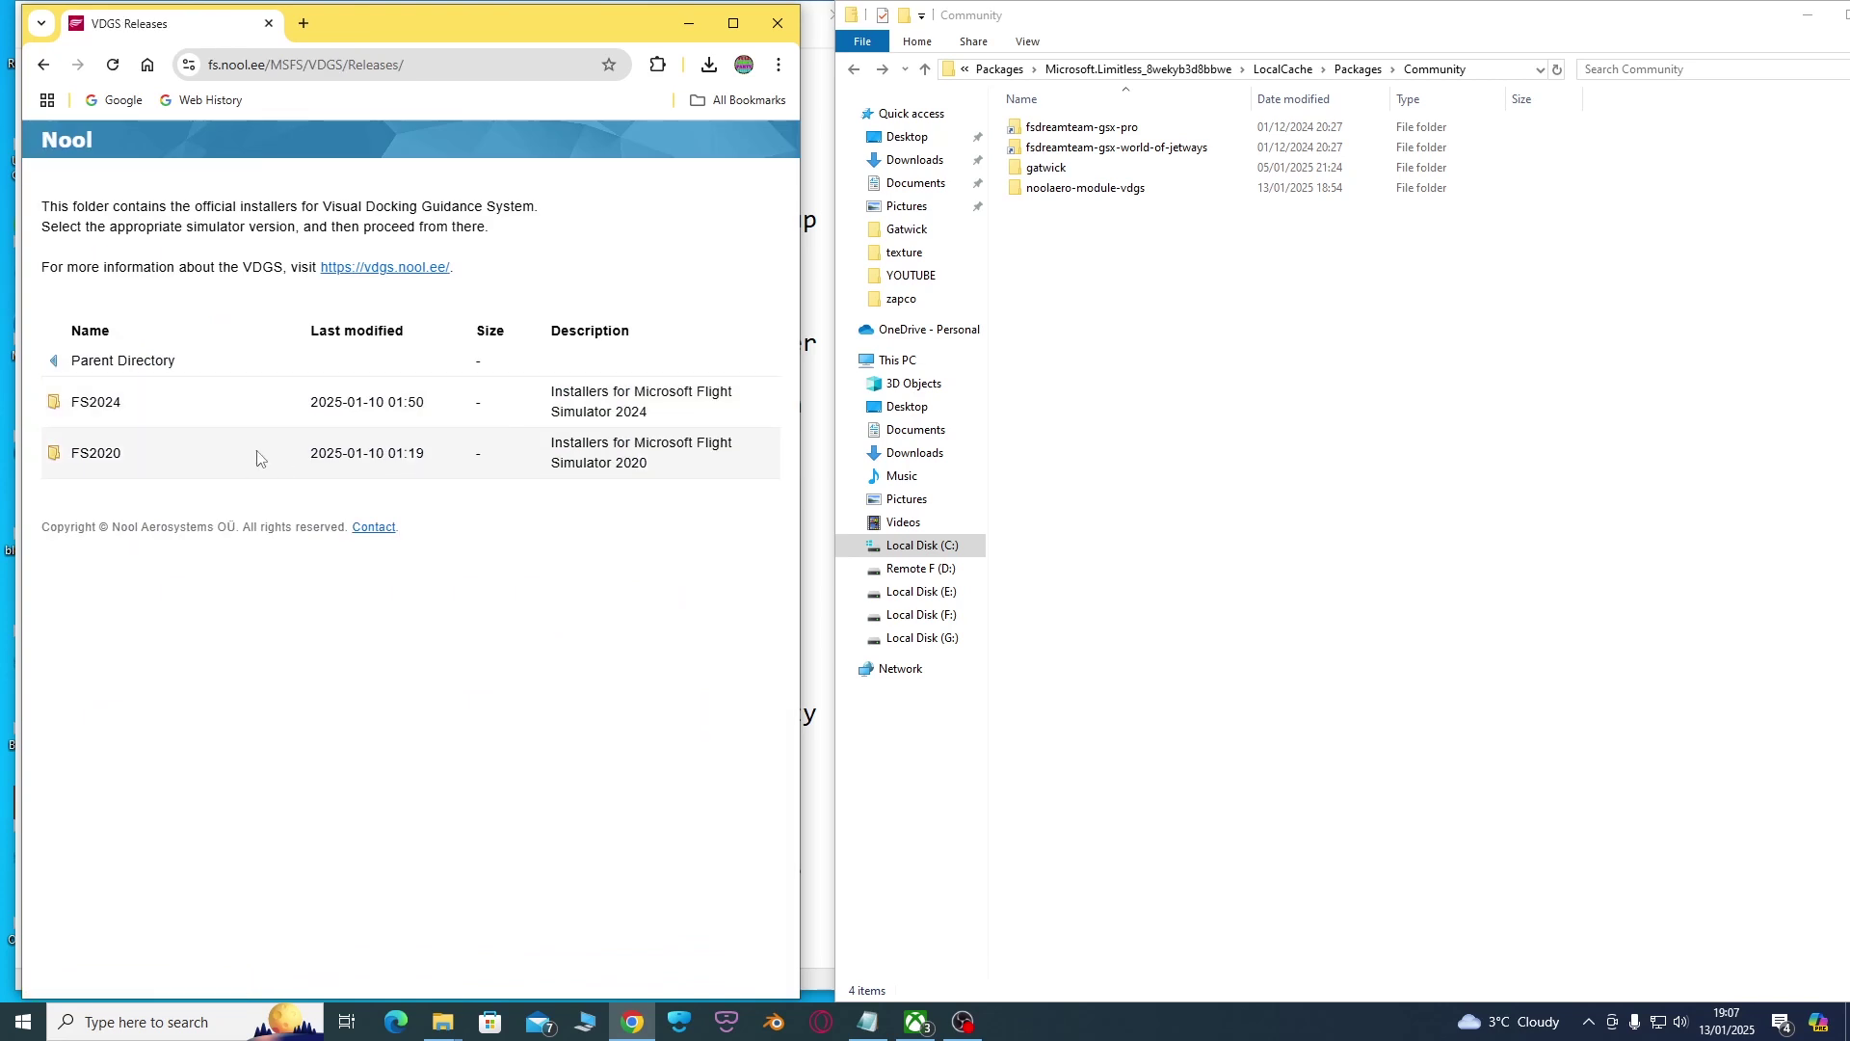
{"action": "left_click", "coordinate": [108, 402]}
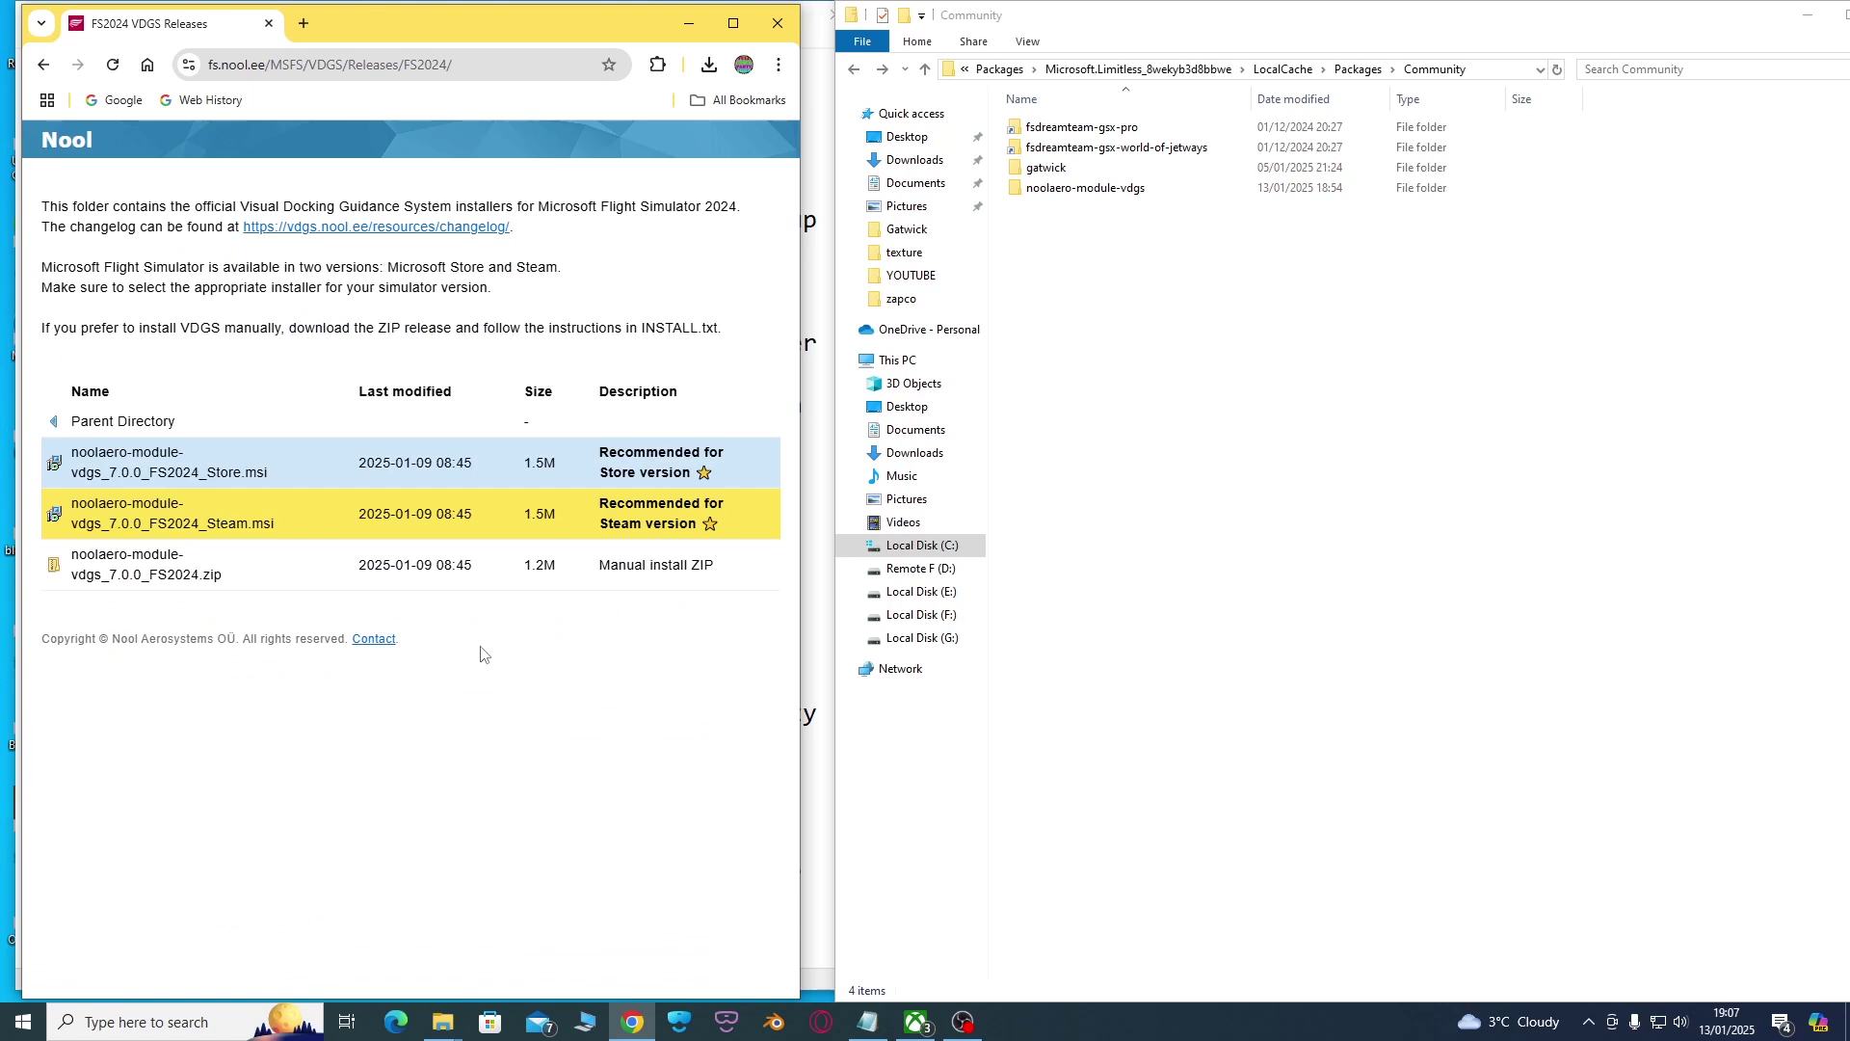
{"action": "left_click", "coordinate": [144, 575]}
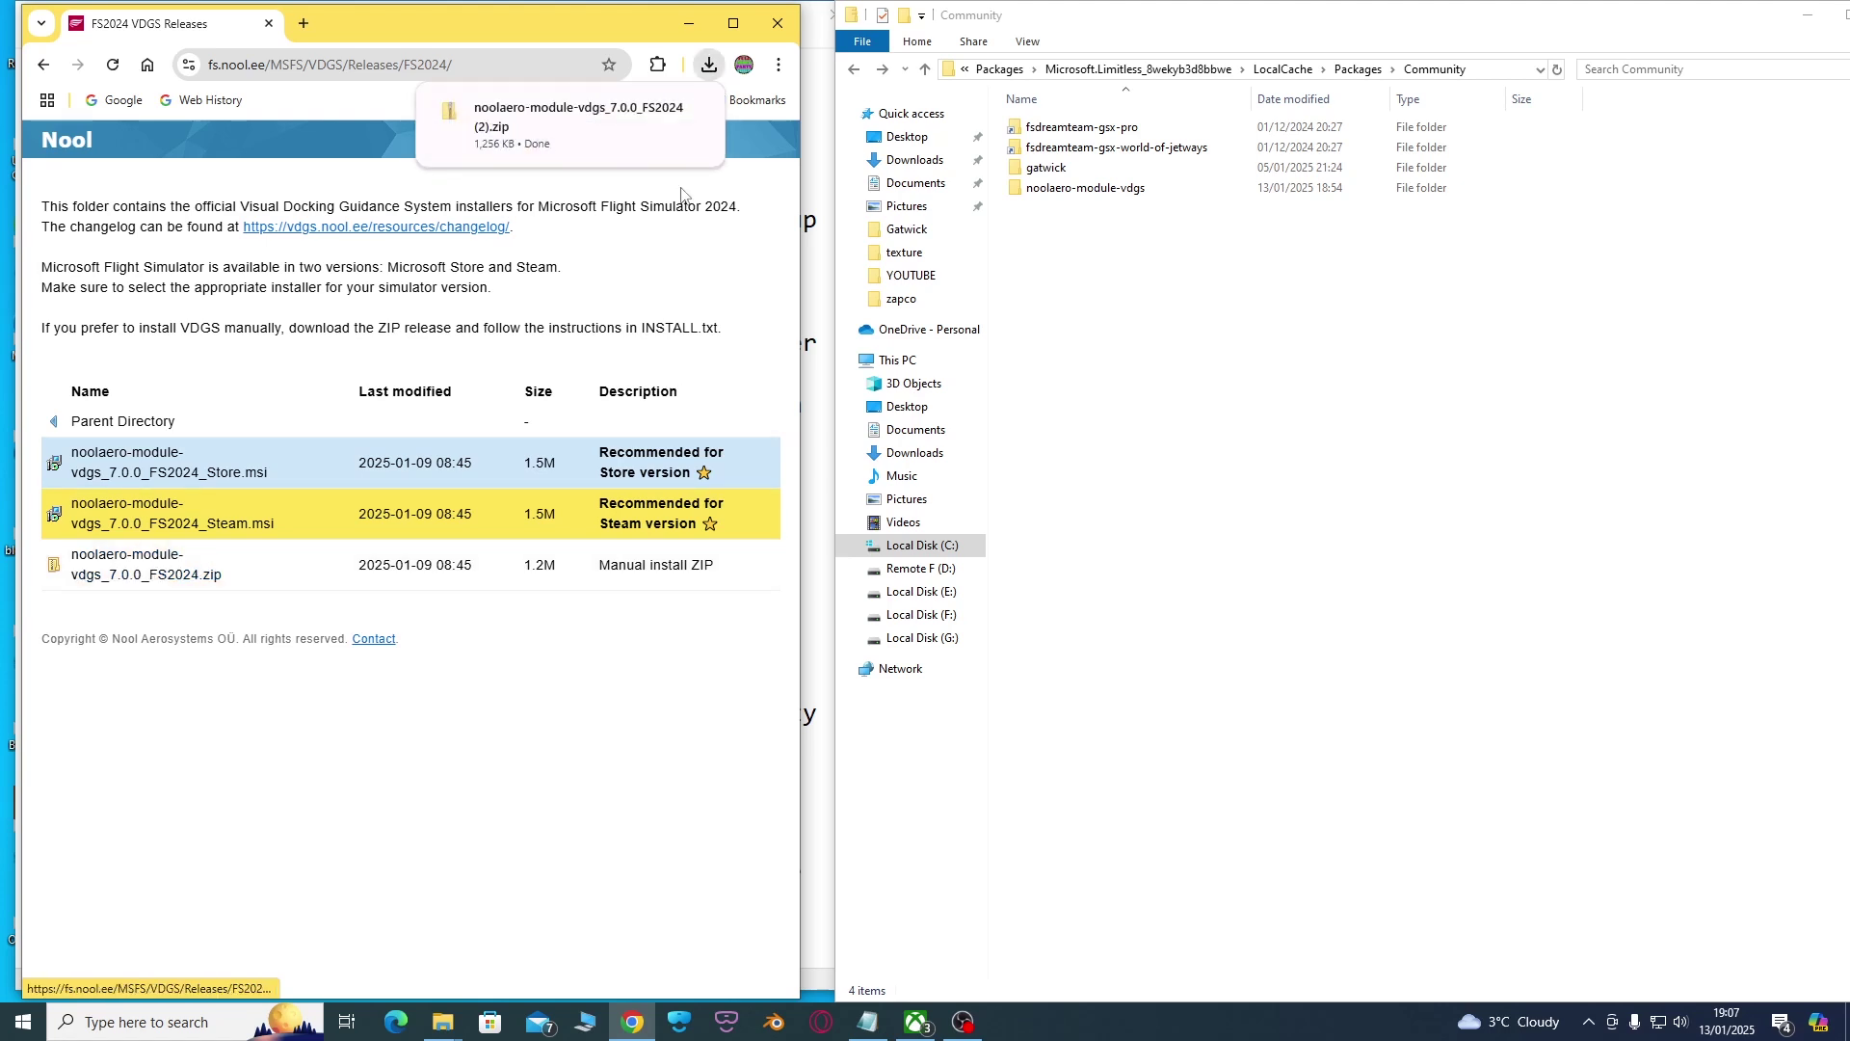
{"action": "left_click", "coordinate": [539, 123]}
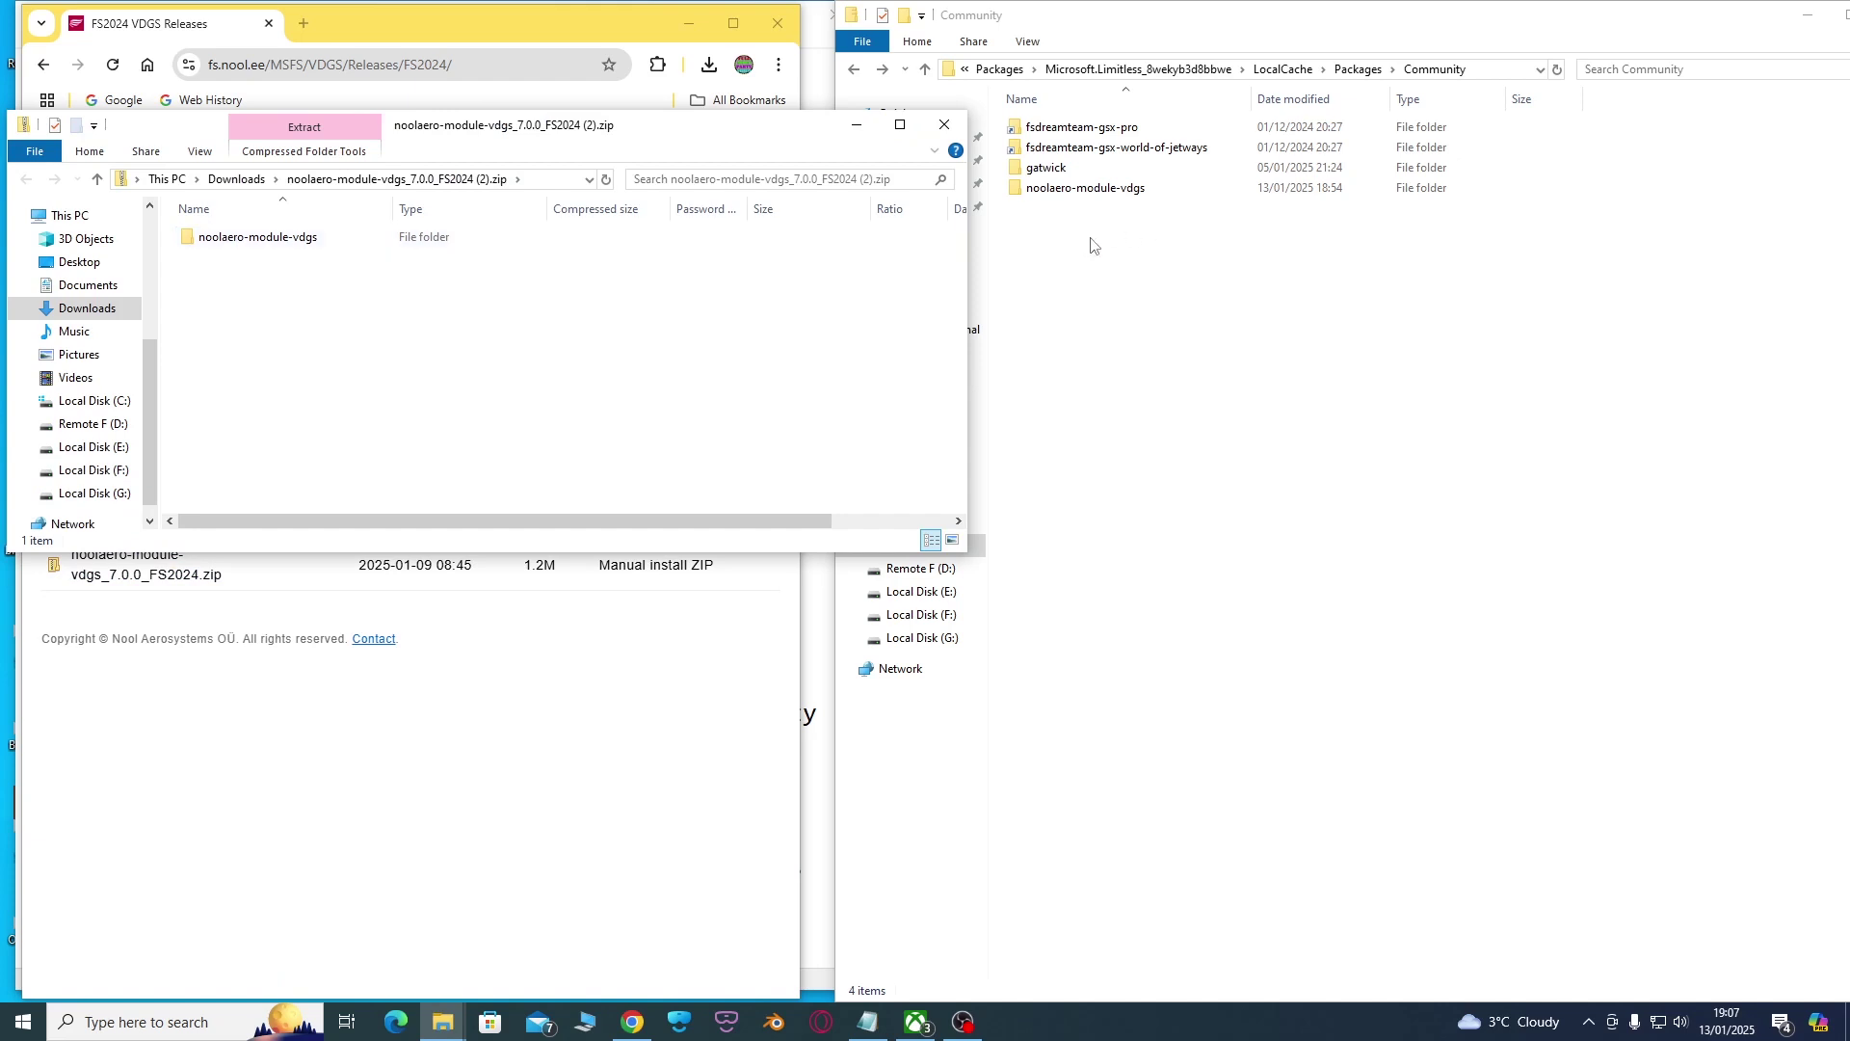
Open INSTALL.txt from the noolaero-module-vdgs folder inside the Community folder
{"action": "left_click", "coordinate": [1108, 259]}
{"action": "double_click", "coordinate": [1087, 189]}
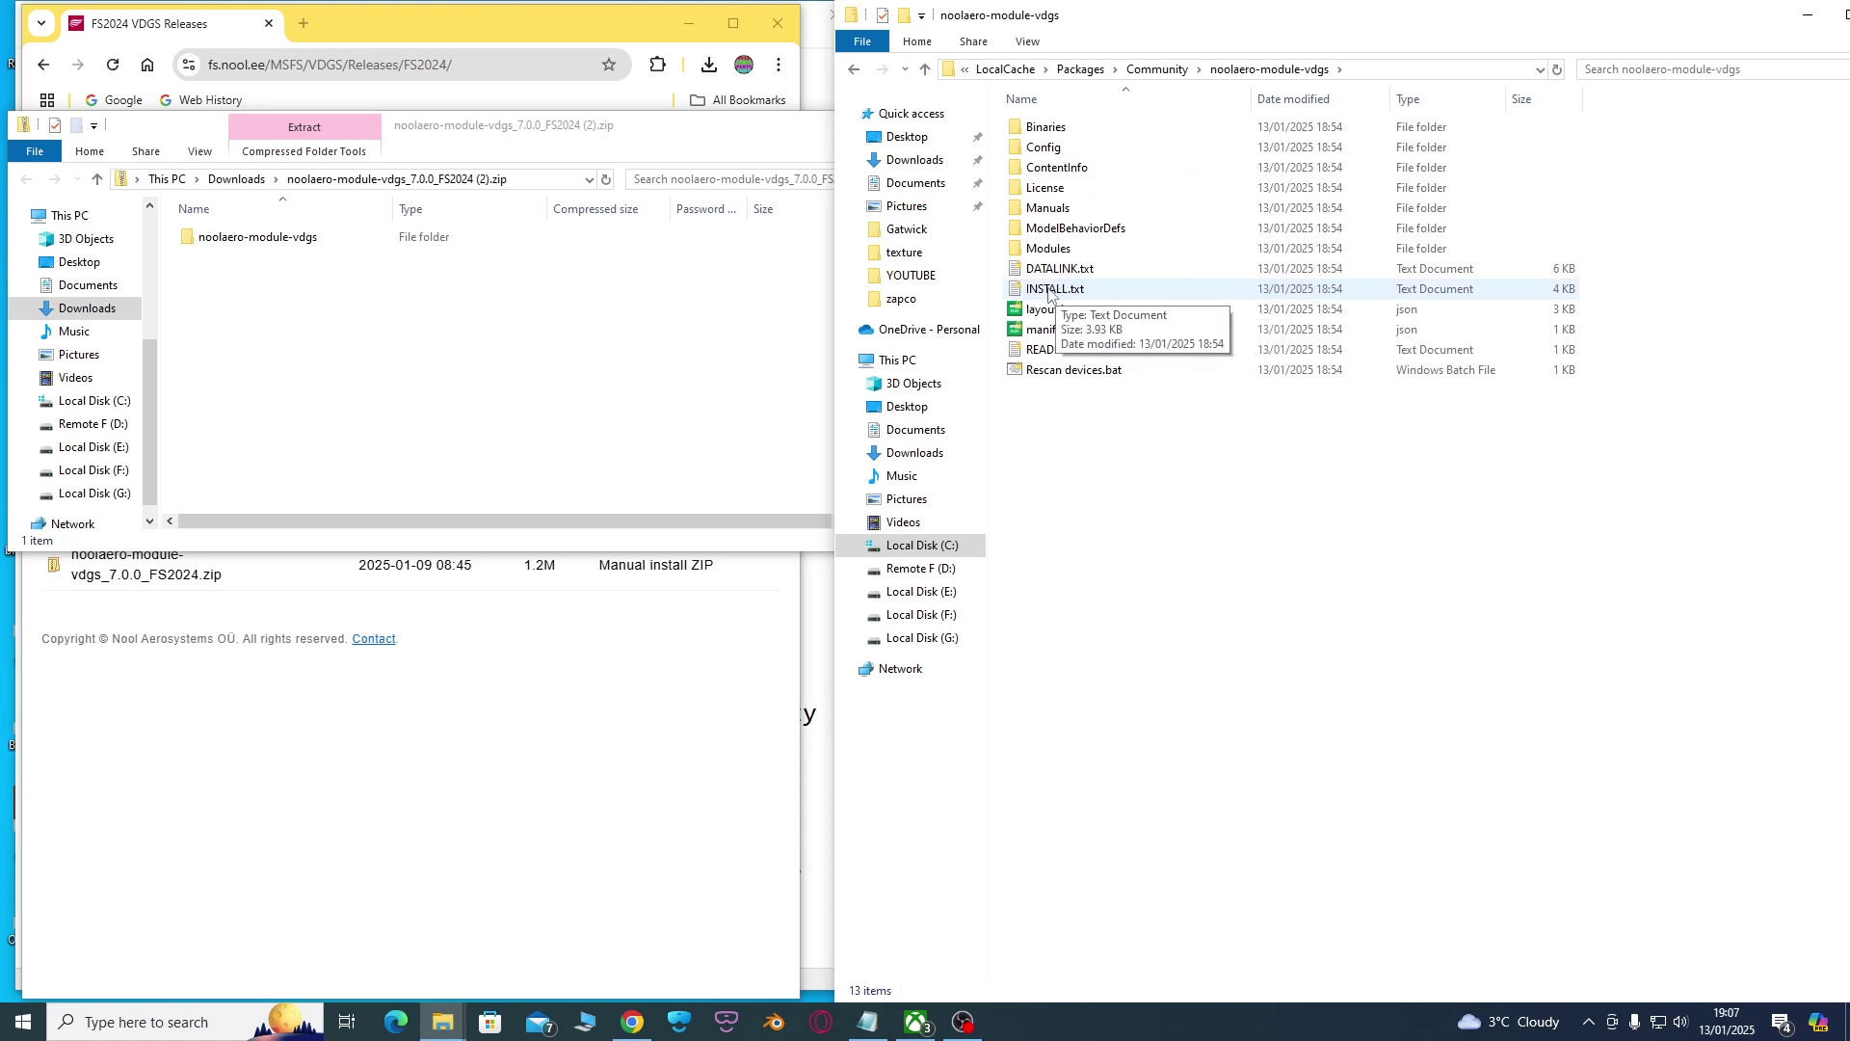
{"action": "double_click", "coordinate": [1053, 289]}
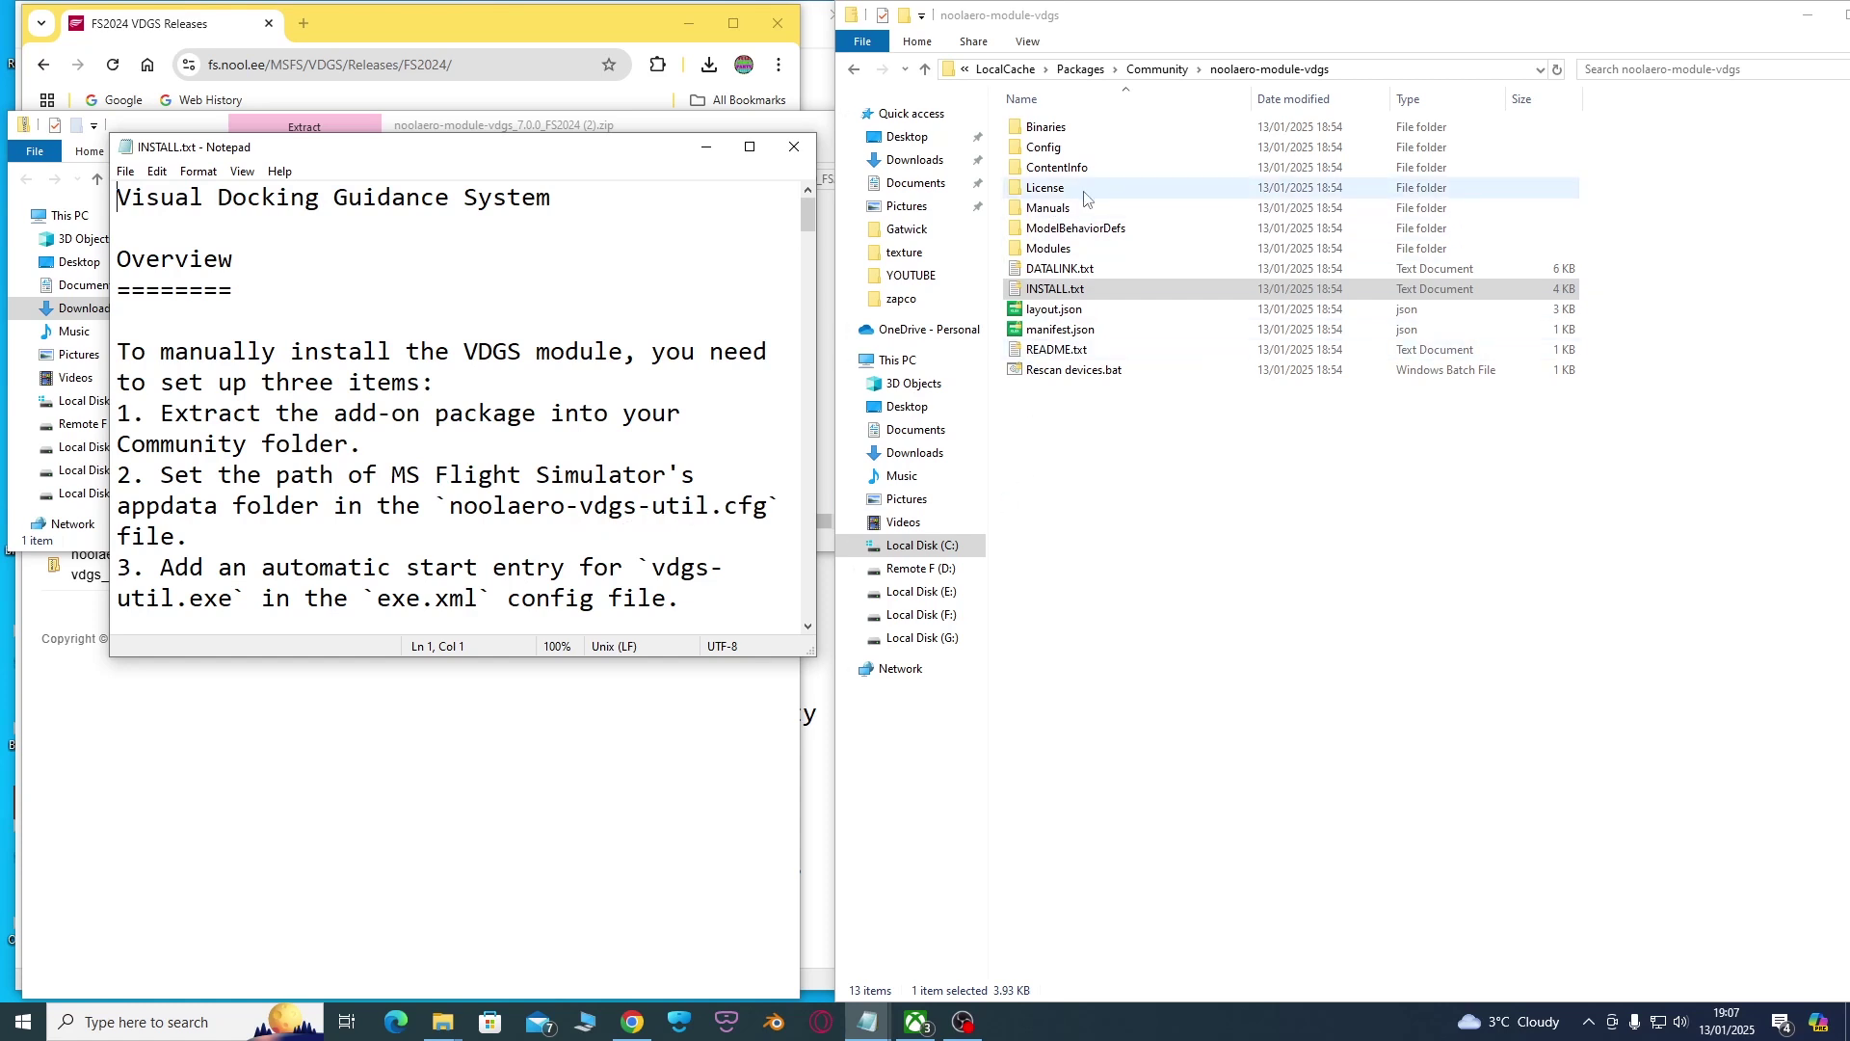
Open noolaero-vdgs-util.cfg from the module's Config folder in Notepad++
{"action": "double_click", "coordinate": [1049, 147]}
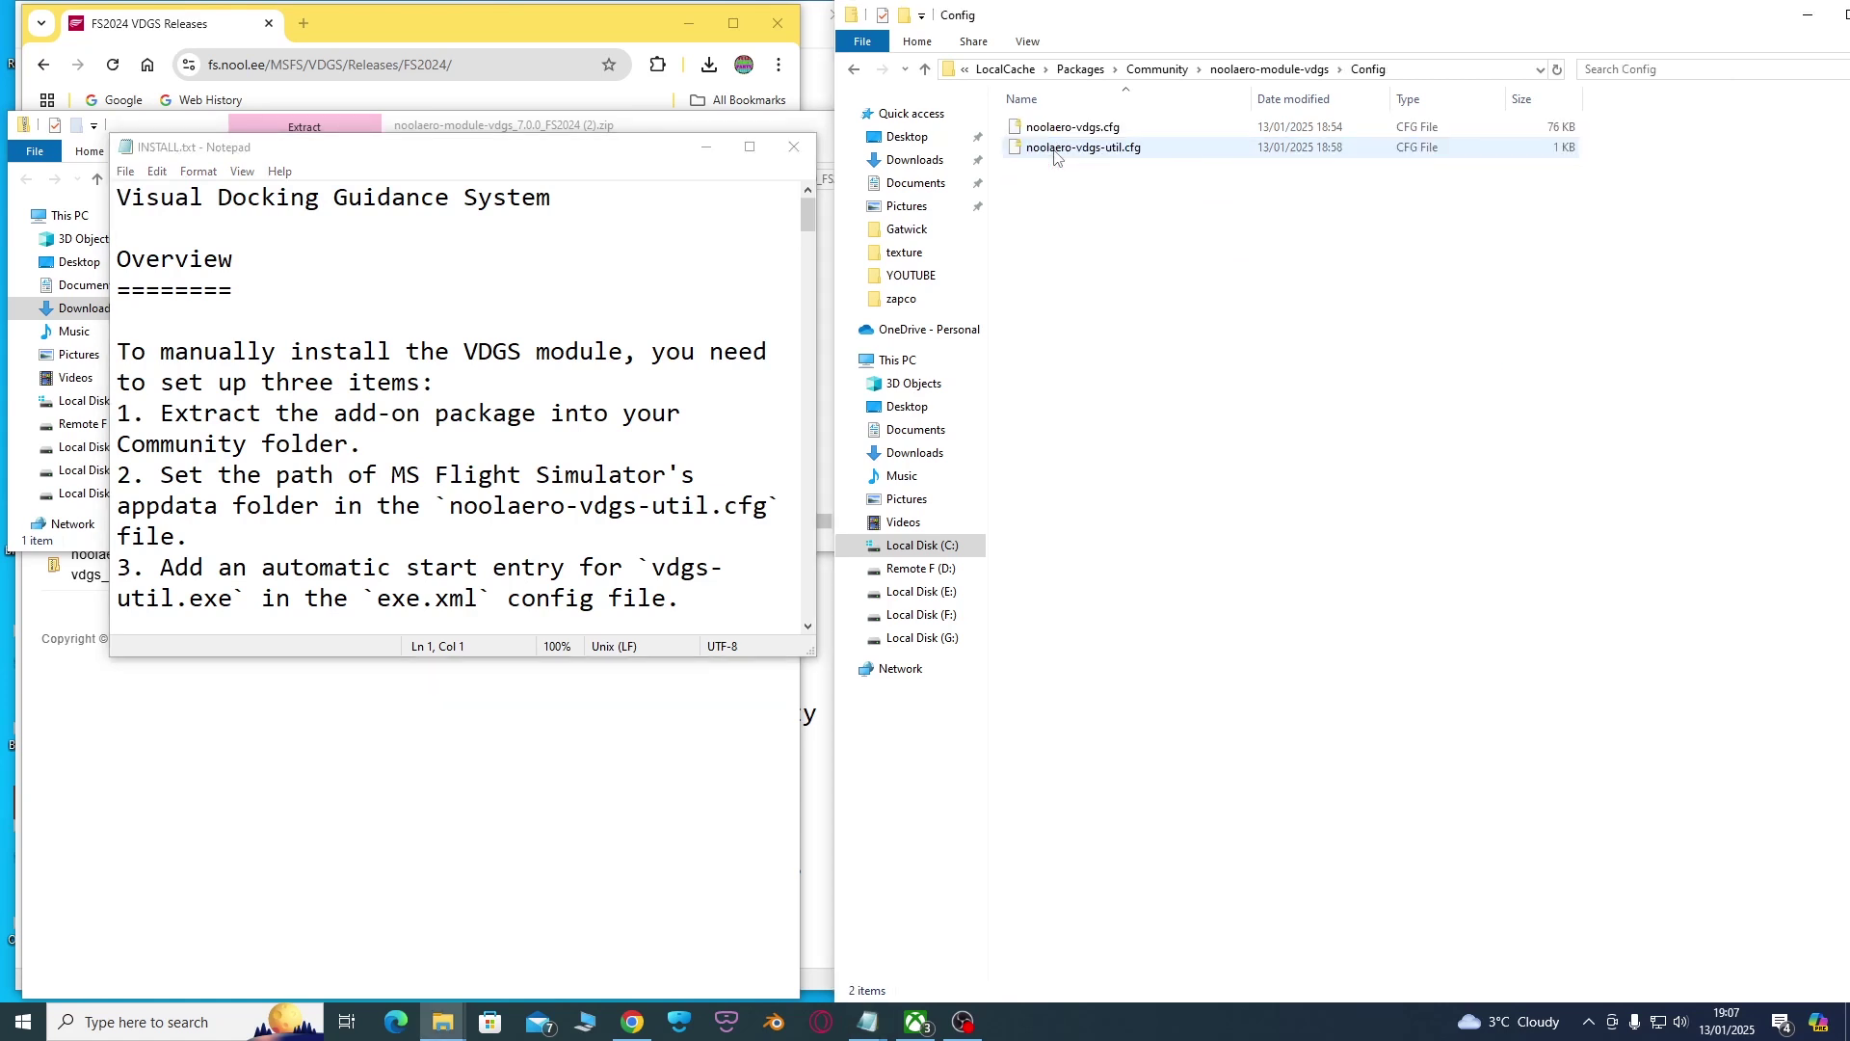
{"action": "right_click", "coordinate": [1078, 150]}
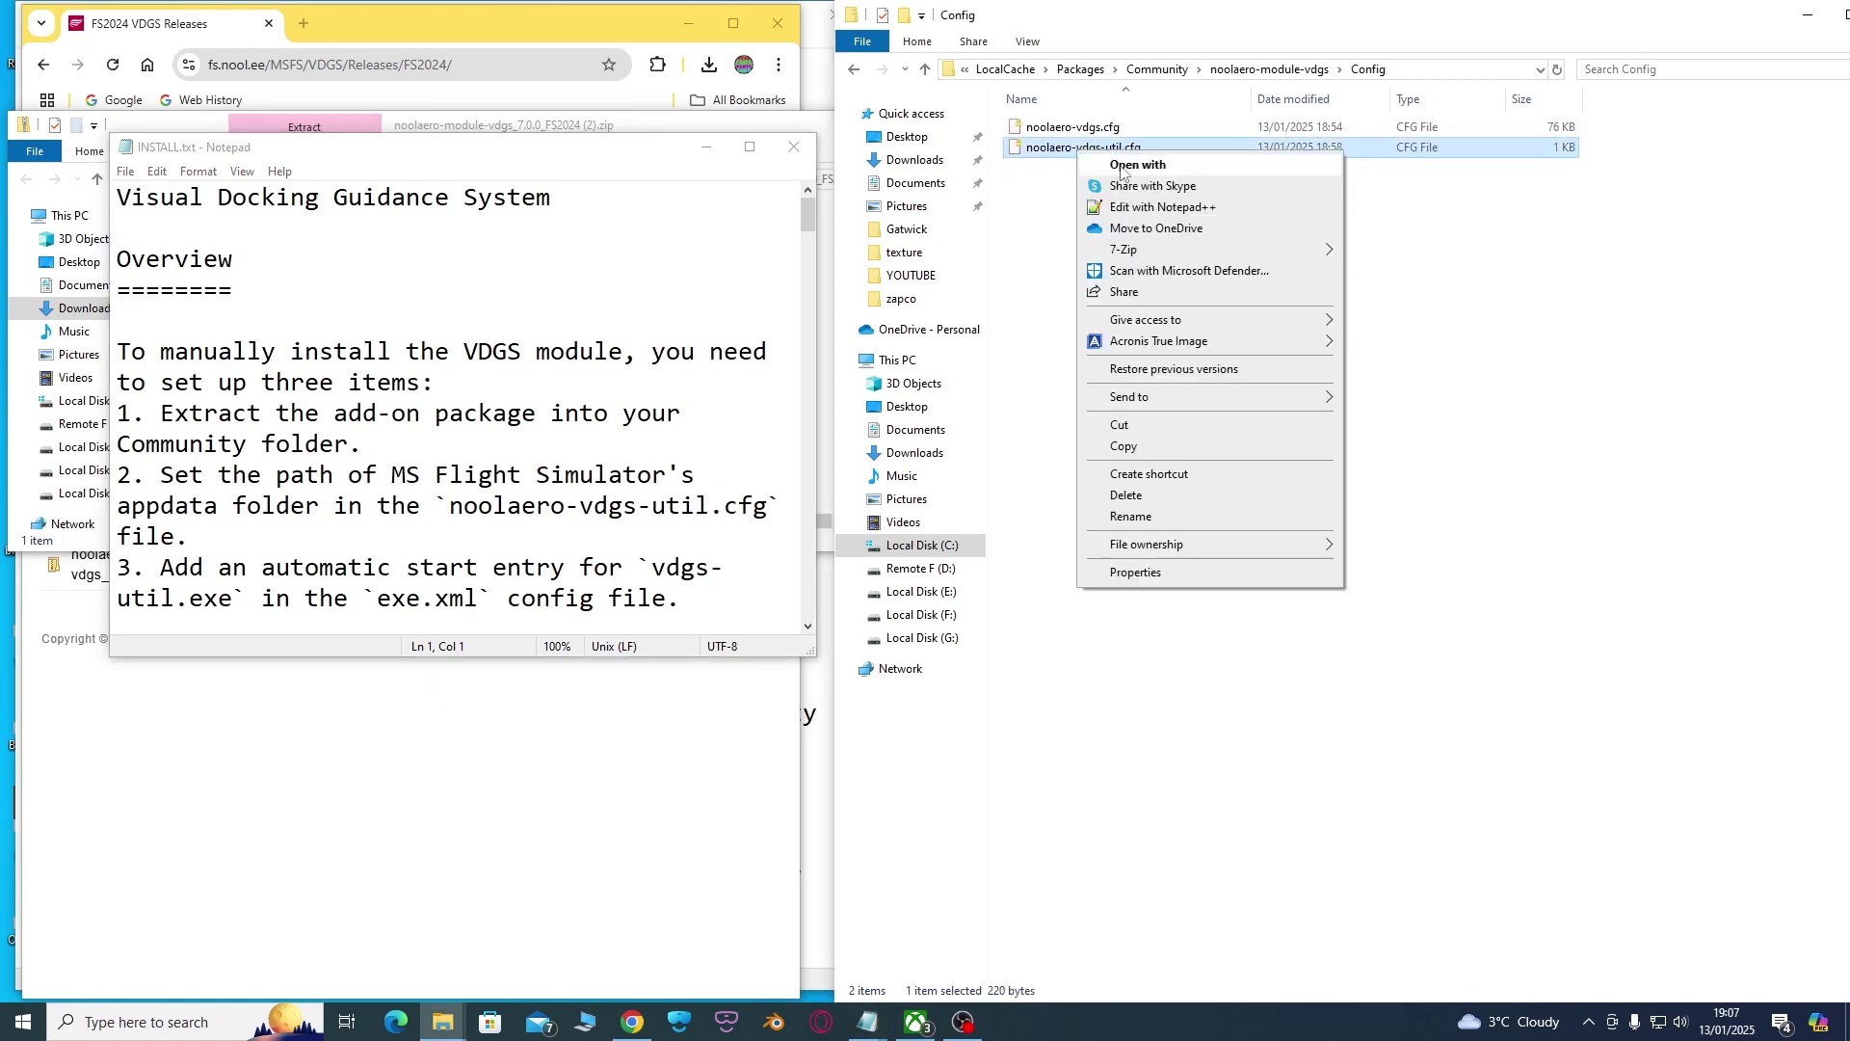
{"action": "left_click", "coordinate": [1153, 208]}
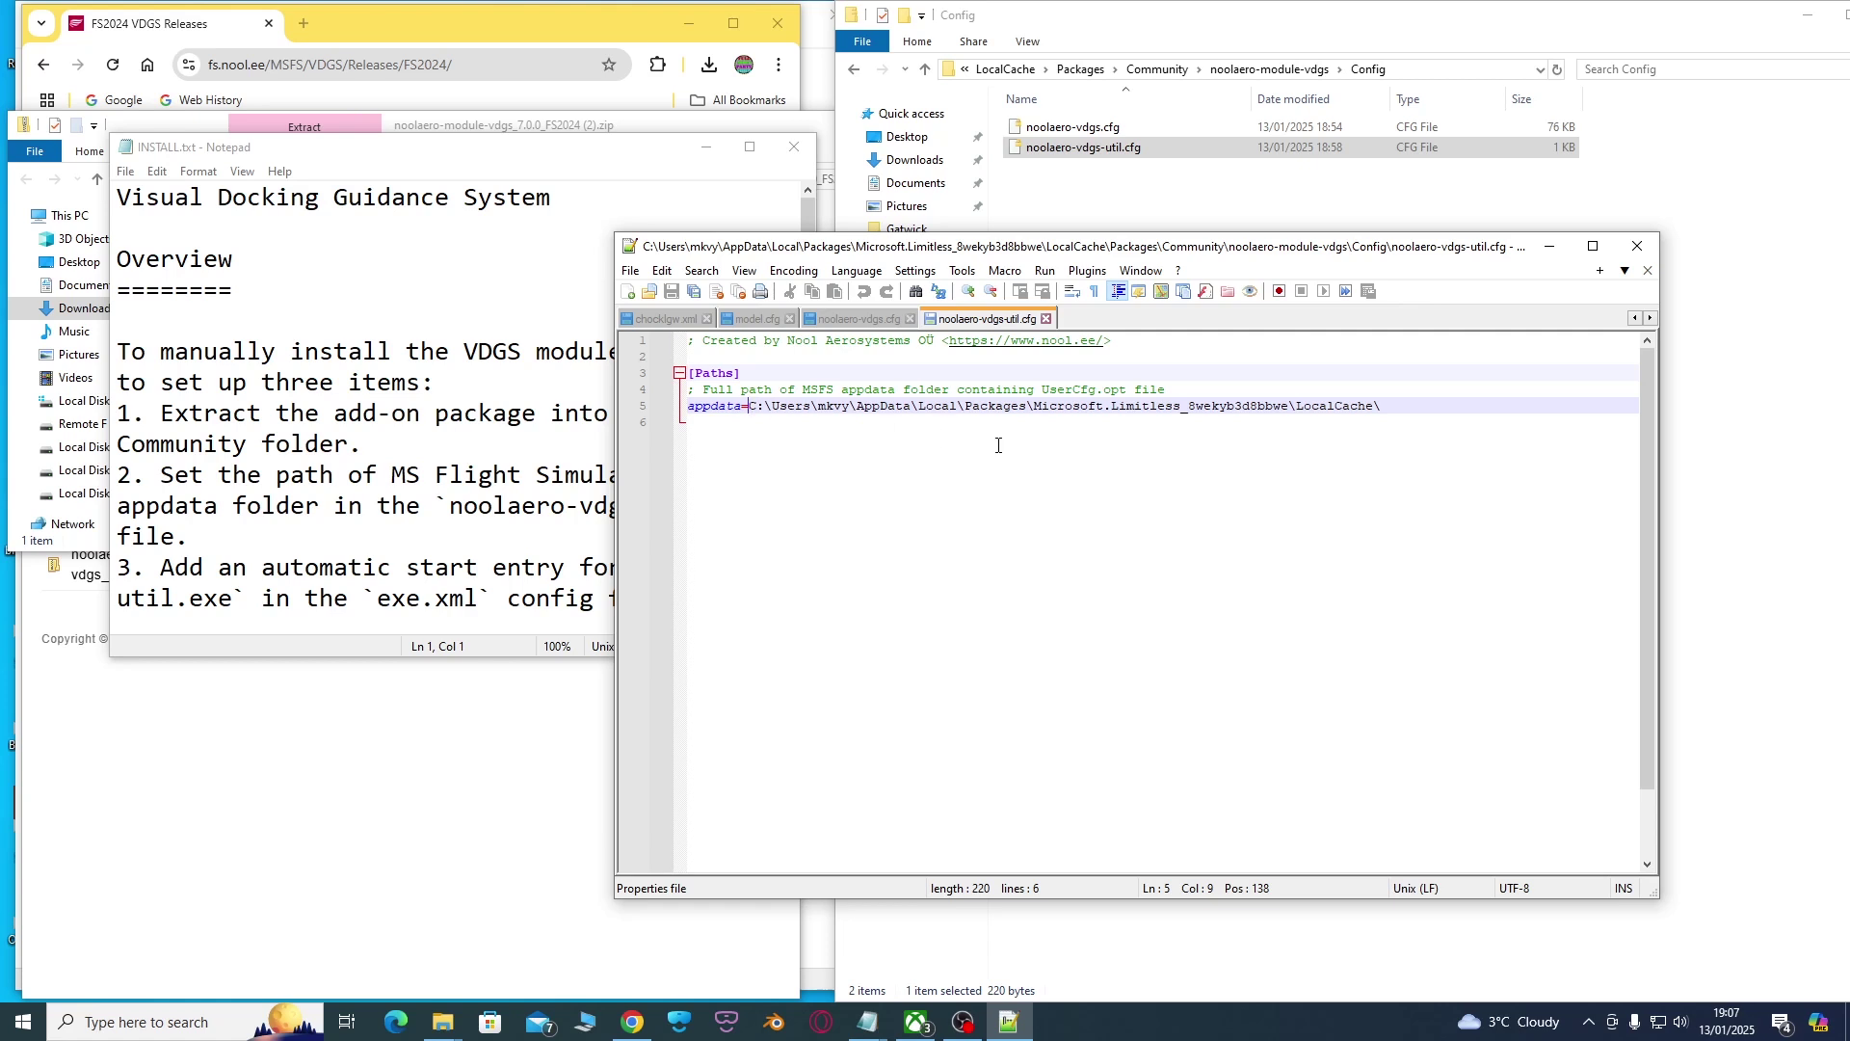
Compare the Microsoft Store path in INSTALL.txt with the appdata path in noolaero-vdgs-util.cfg, and close the config file
{"action": "left_click", "coordinate": [334, 505]}
{"action": "scroll", "coordinate": [484, 505], "scroll_direction": "down", "scroll_amount": 4}
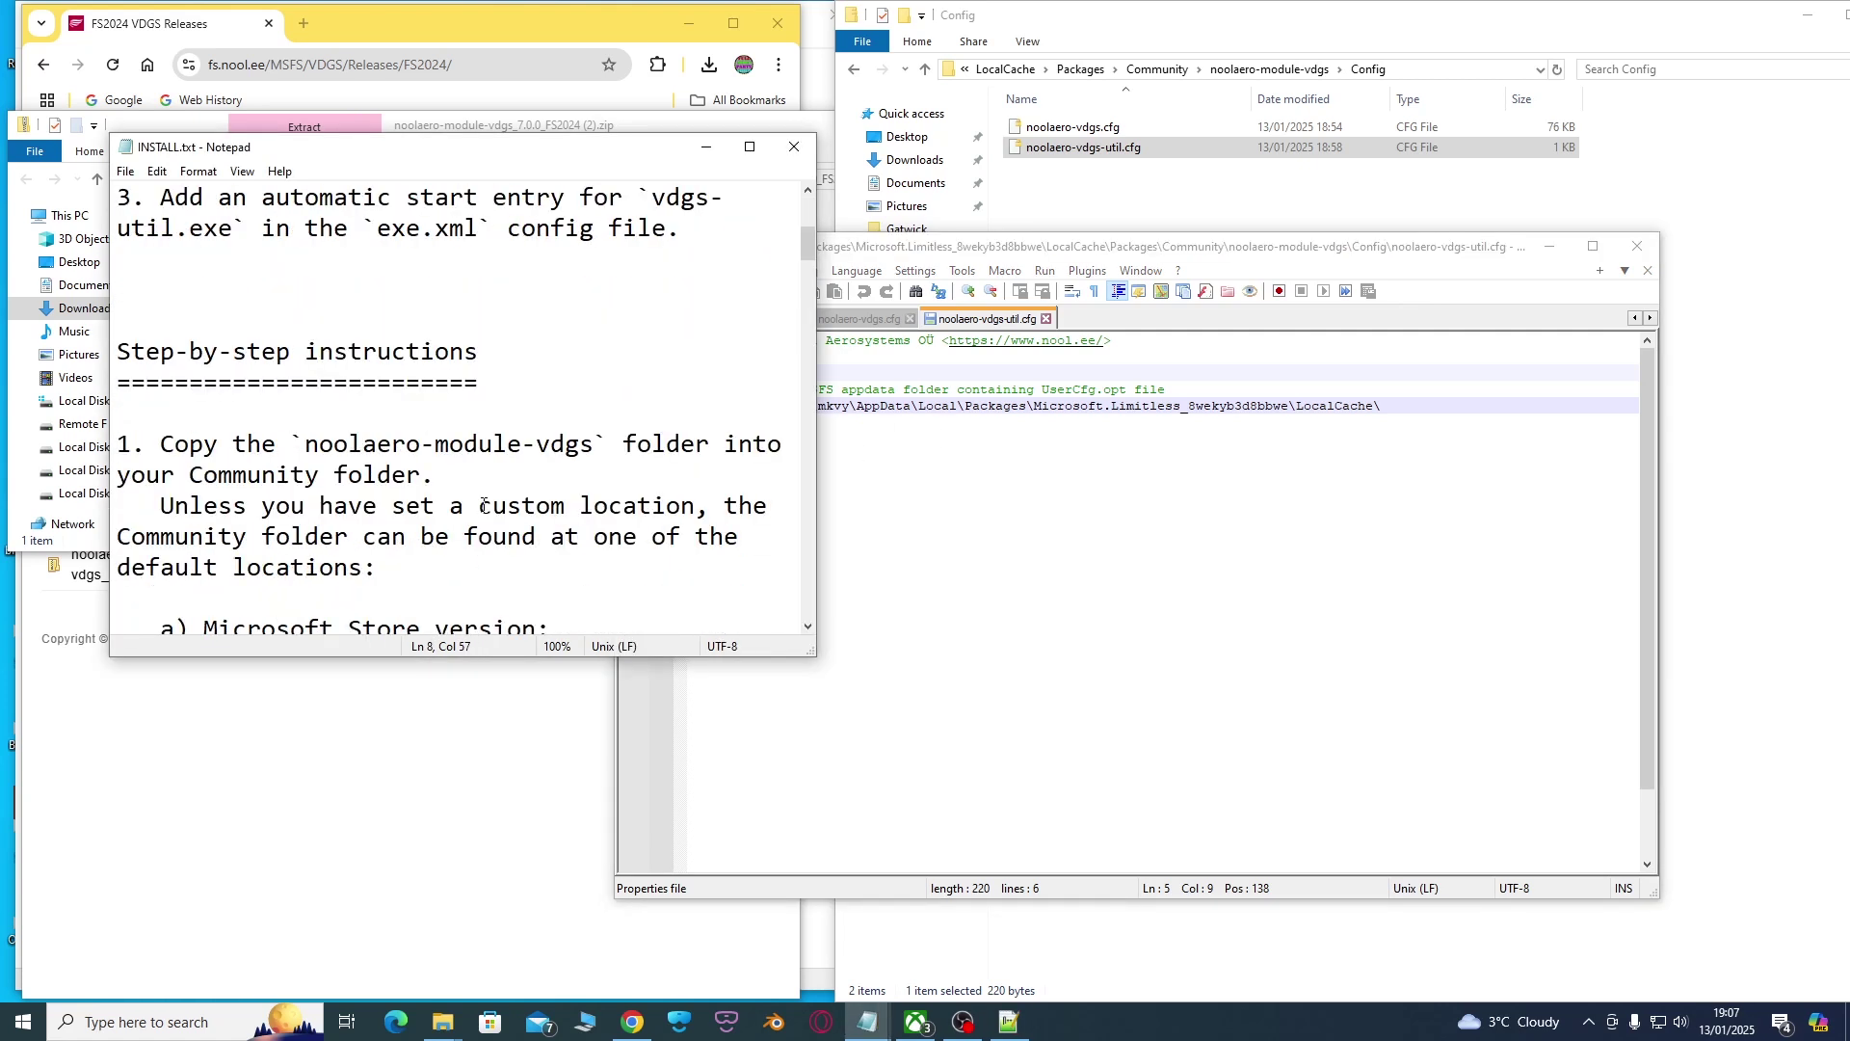
{"action": "scroll", "coordinate": [484, 505], "scroll_direction": "down", "scroll_amount": 3}
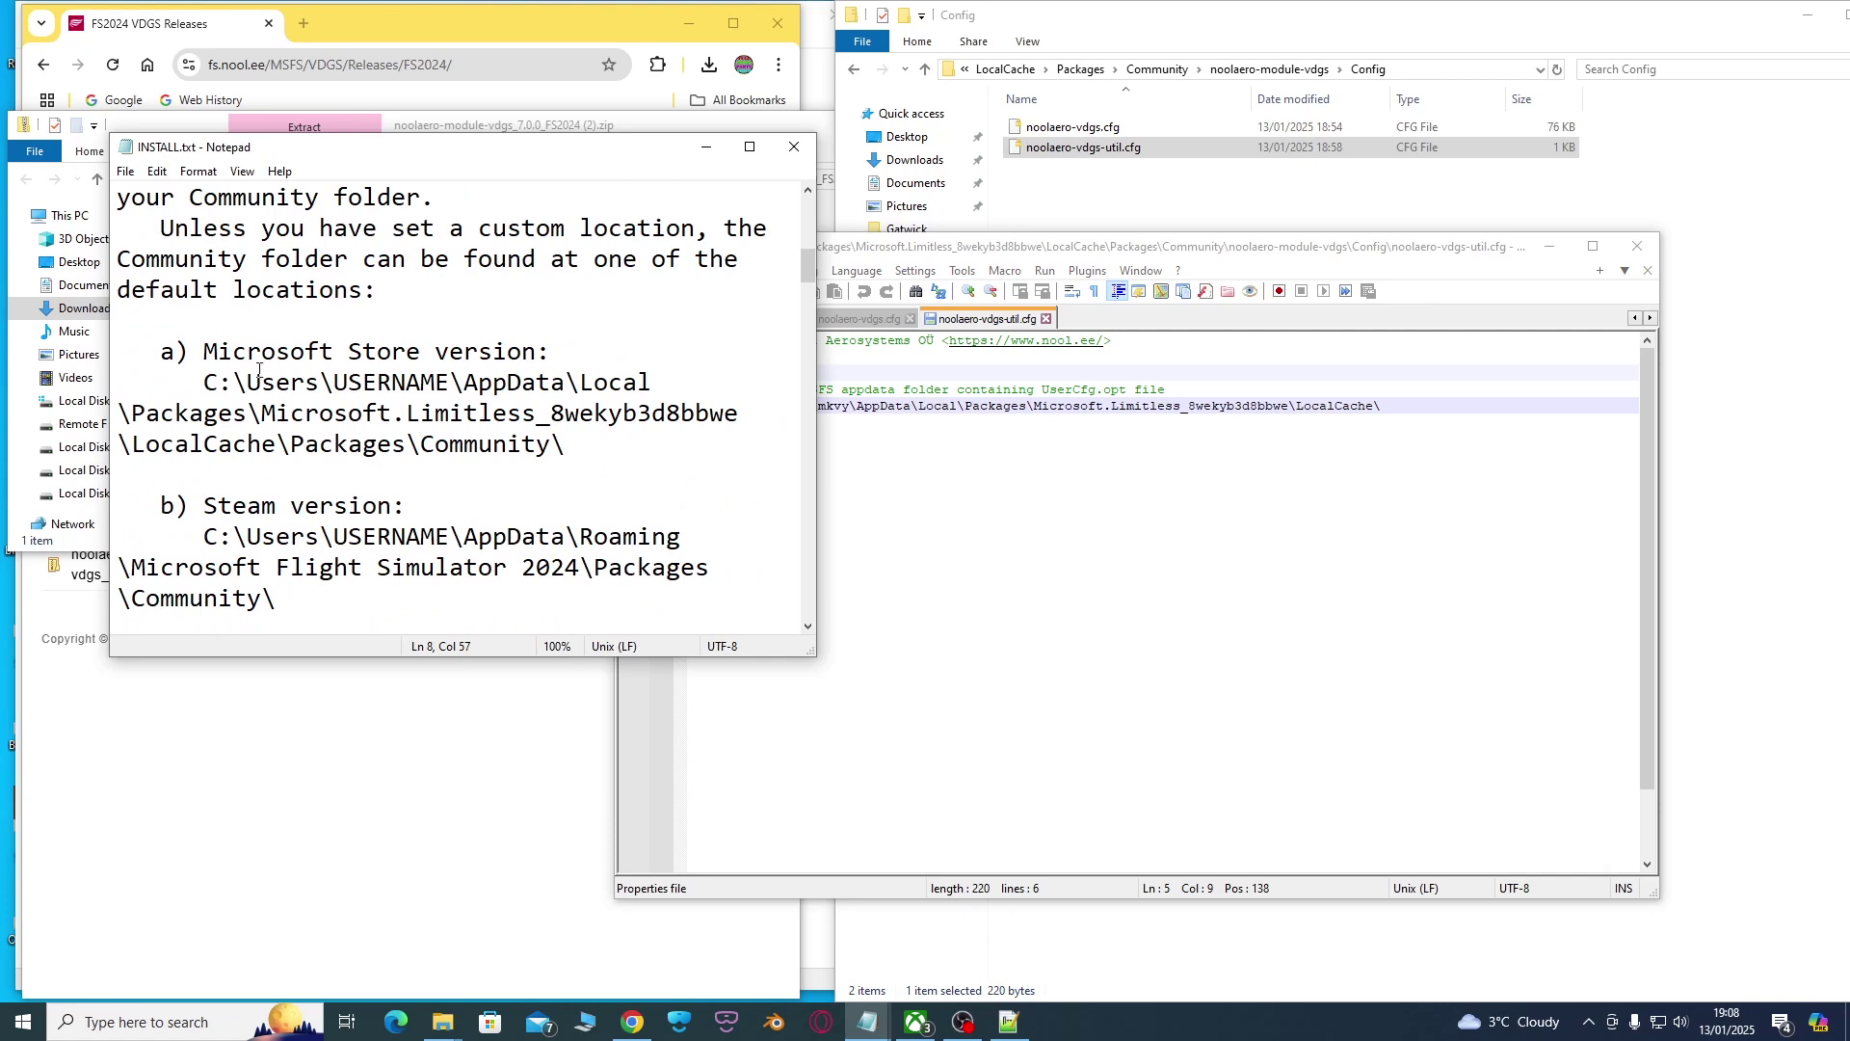
{"action": "left_click_drag", "start_coordinate": [205, 383], "coordinate": [646, 437]}
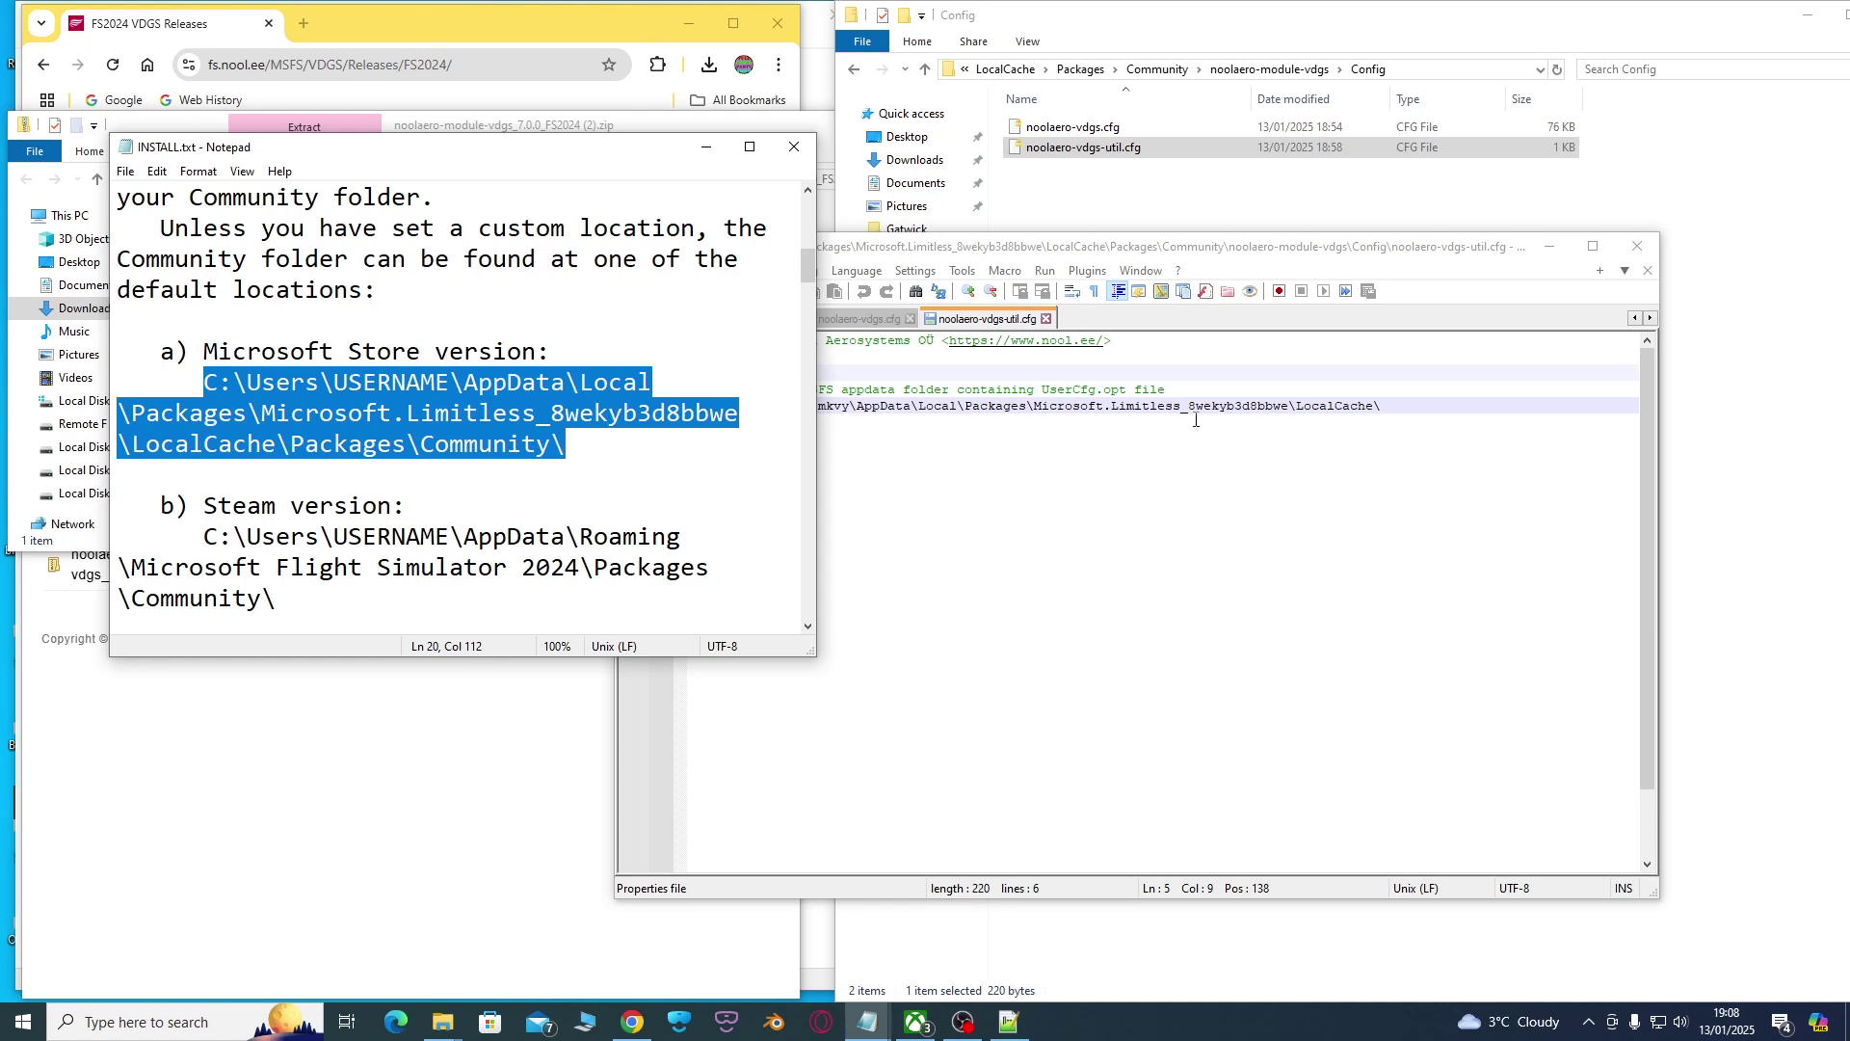
{"action": "left_click", "coordinate": [988, 459]}
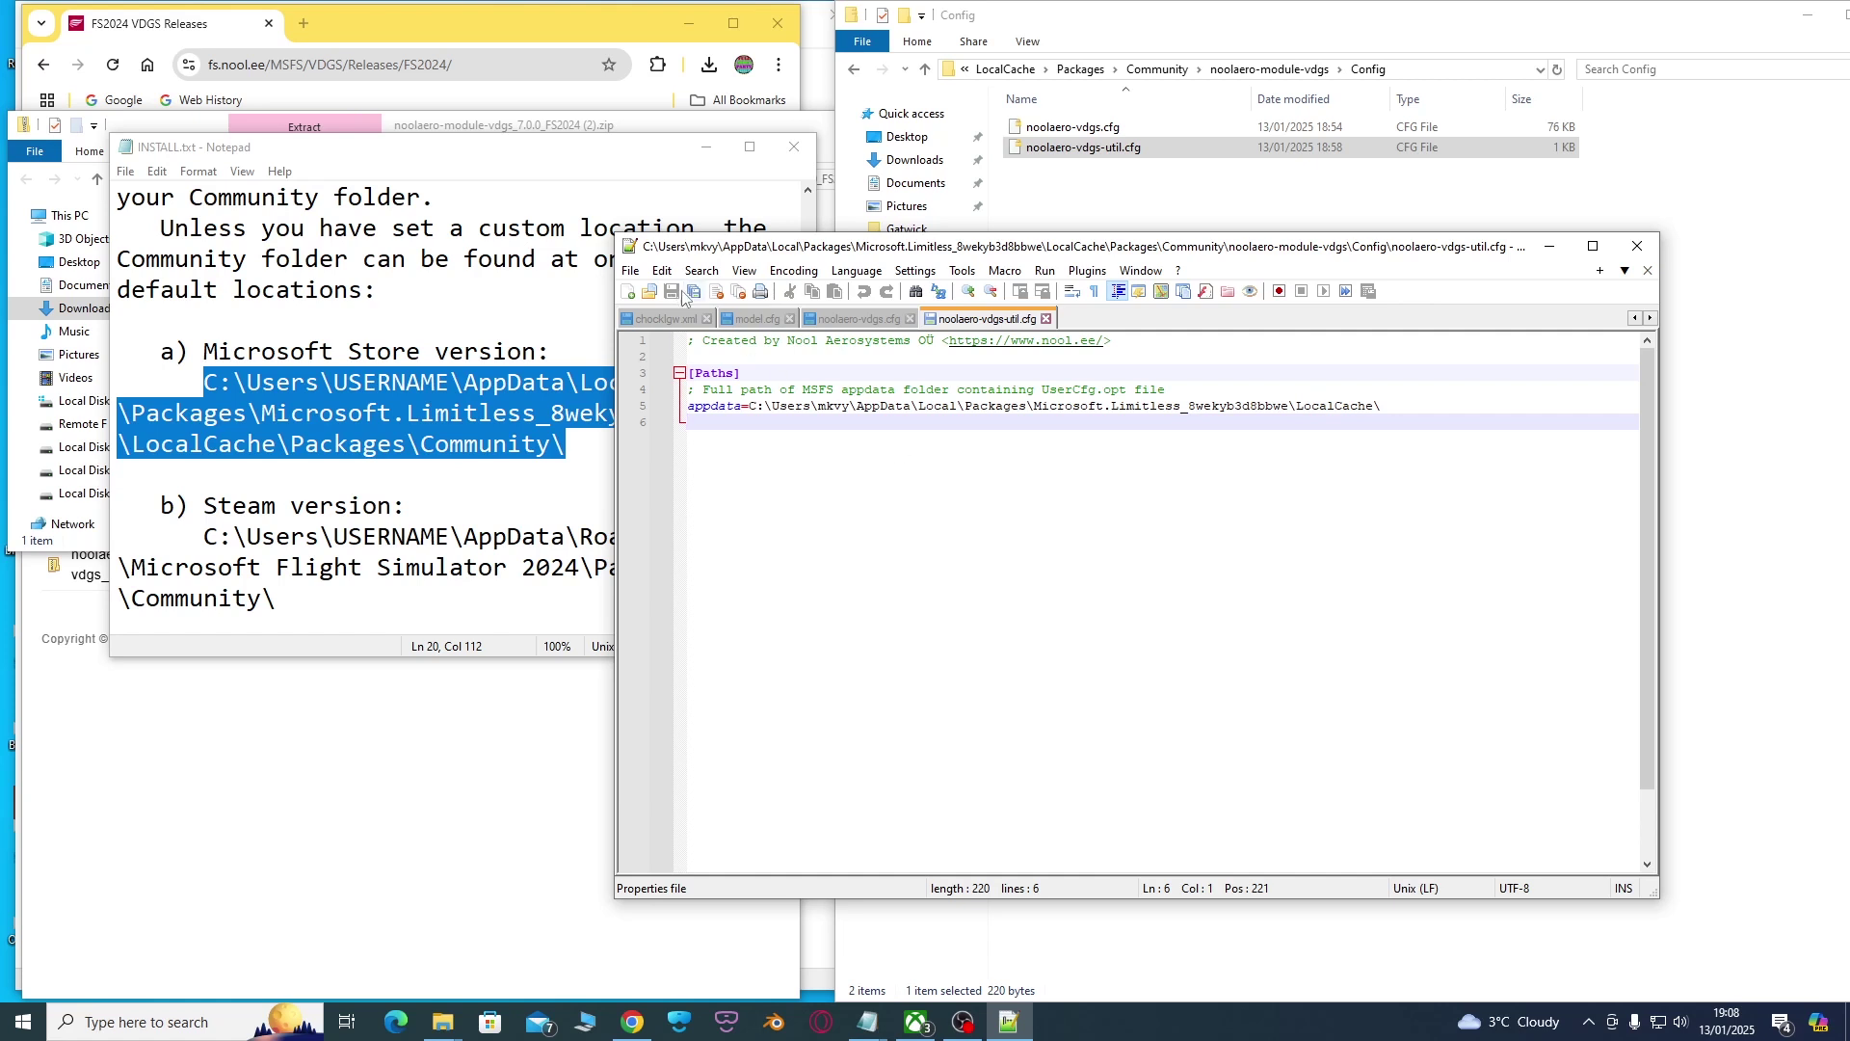
{"action": "left_click", "coordinate": [1639, 249]}
Run Rescan devices.bat from the noolaero-module-vdgs folder through its full scan and exit it
{"action": "left_click", "coordinate": [854, 71]}
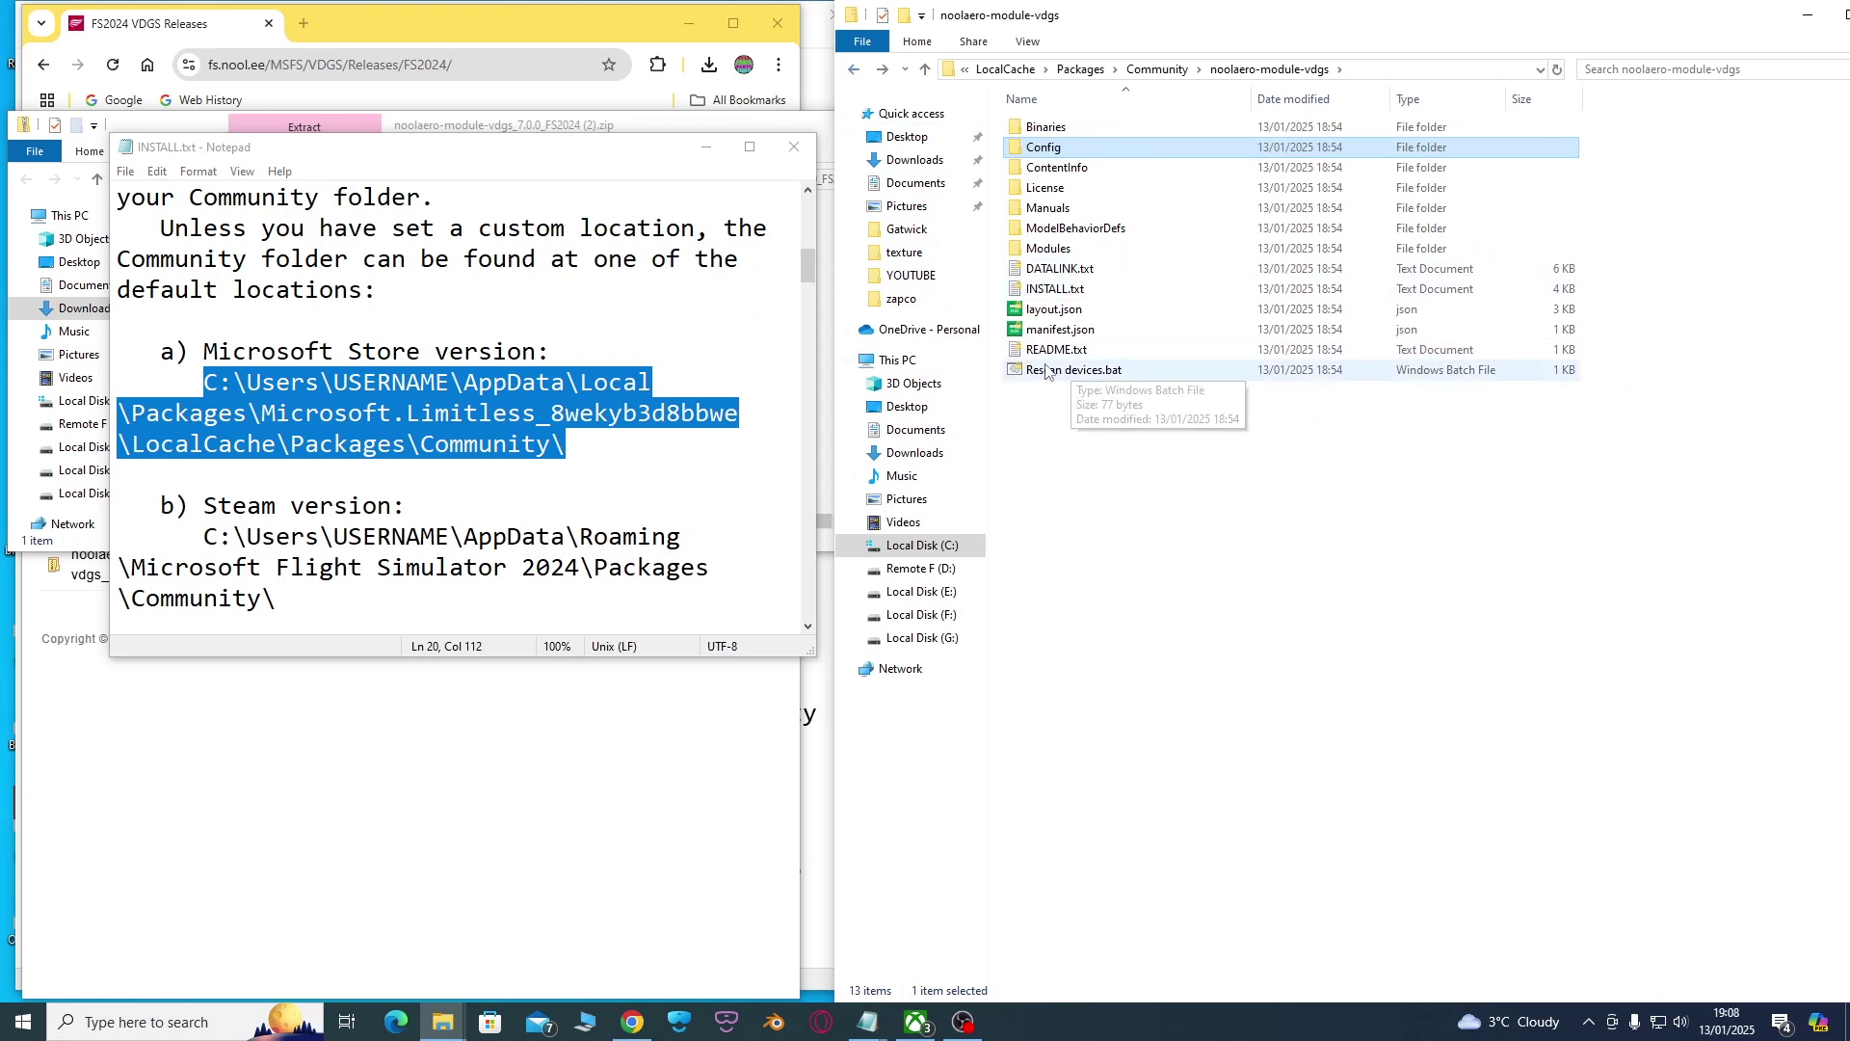
{"action": "double_click", "coordinate": [1082, 372]}
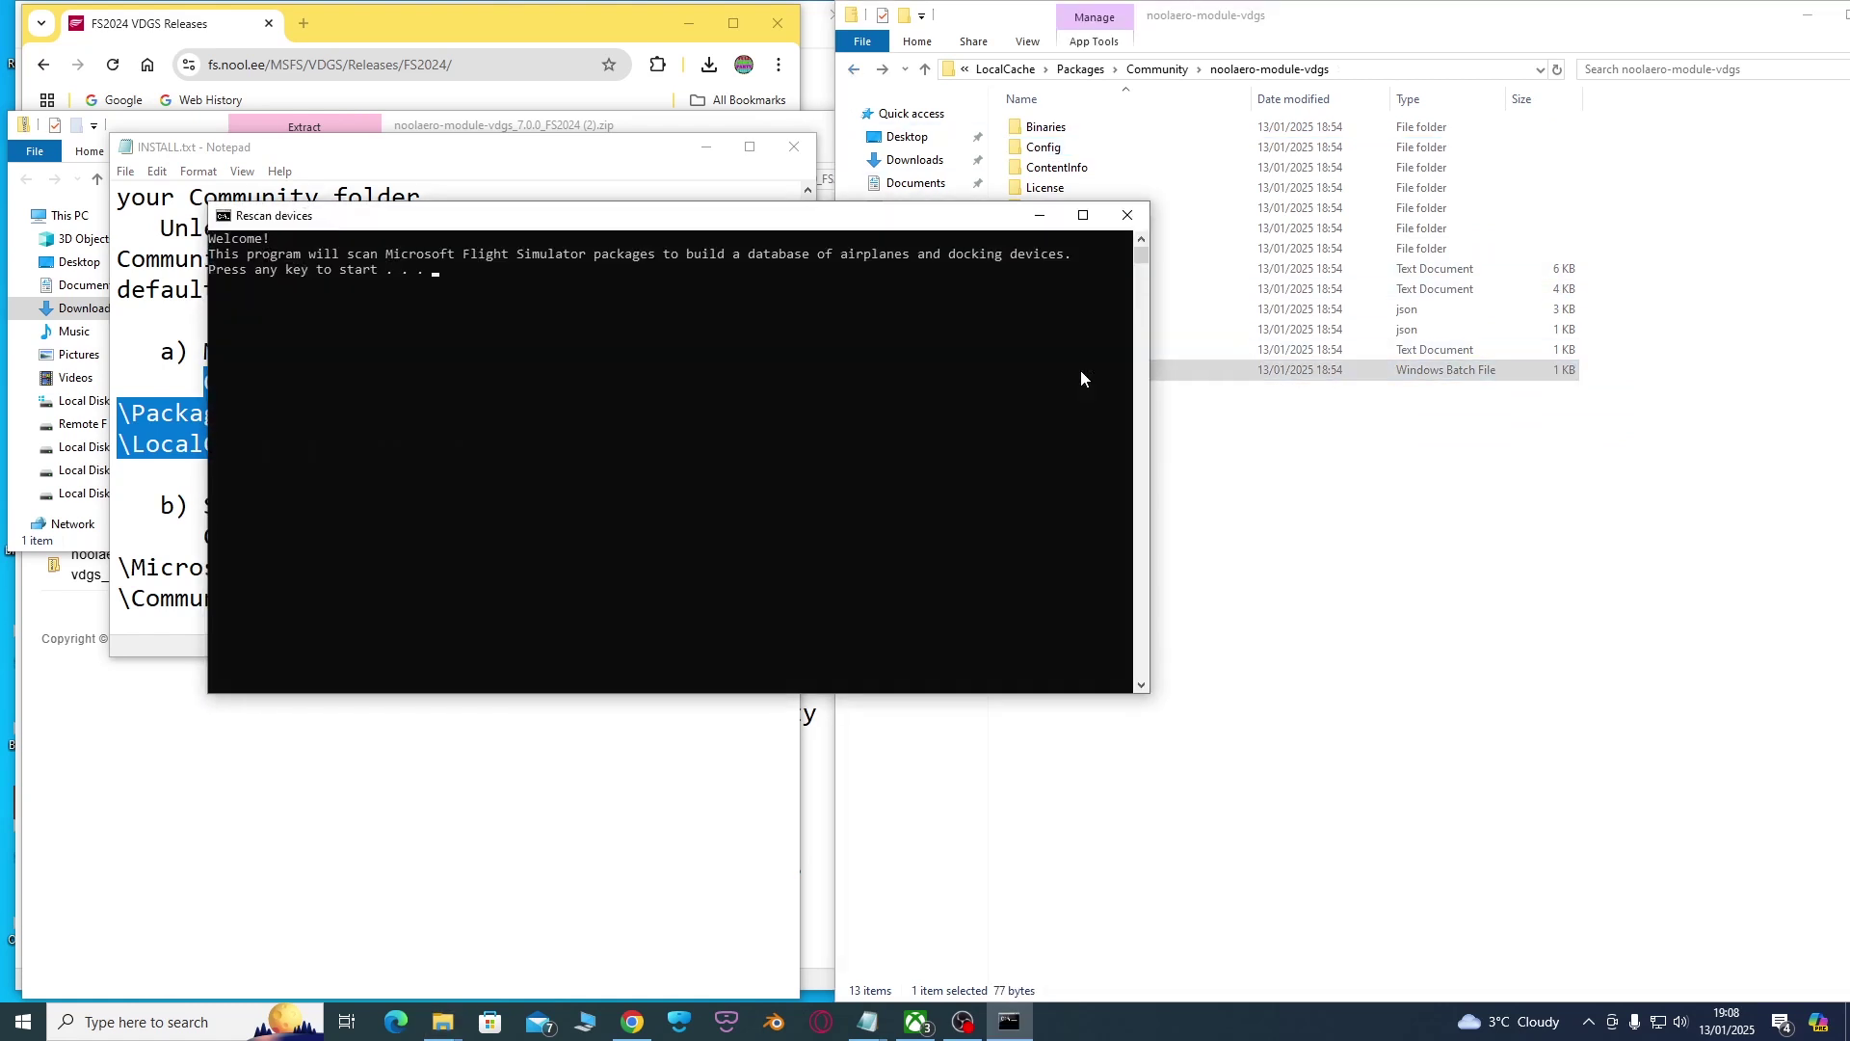
{"action": "key", "text": "Return"}
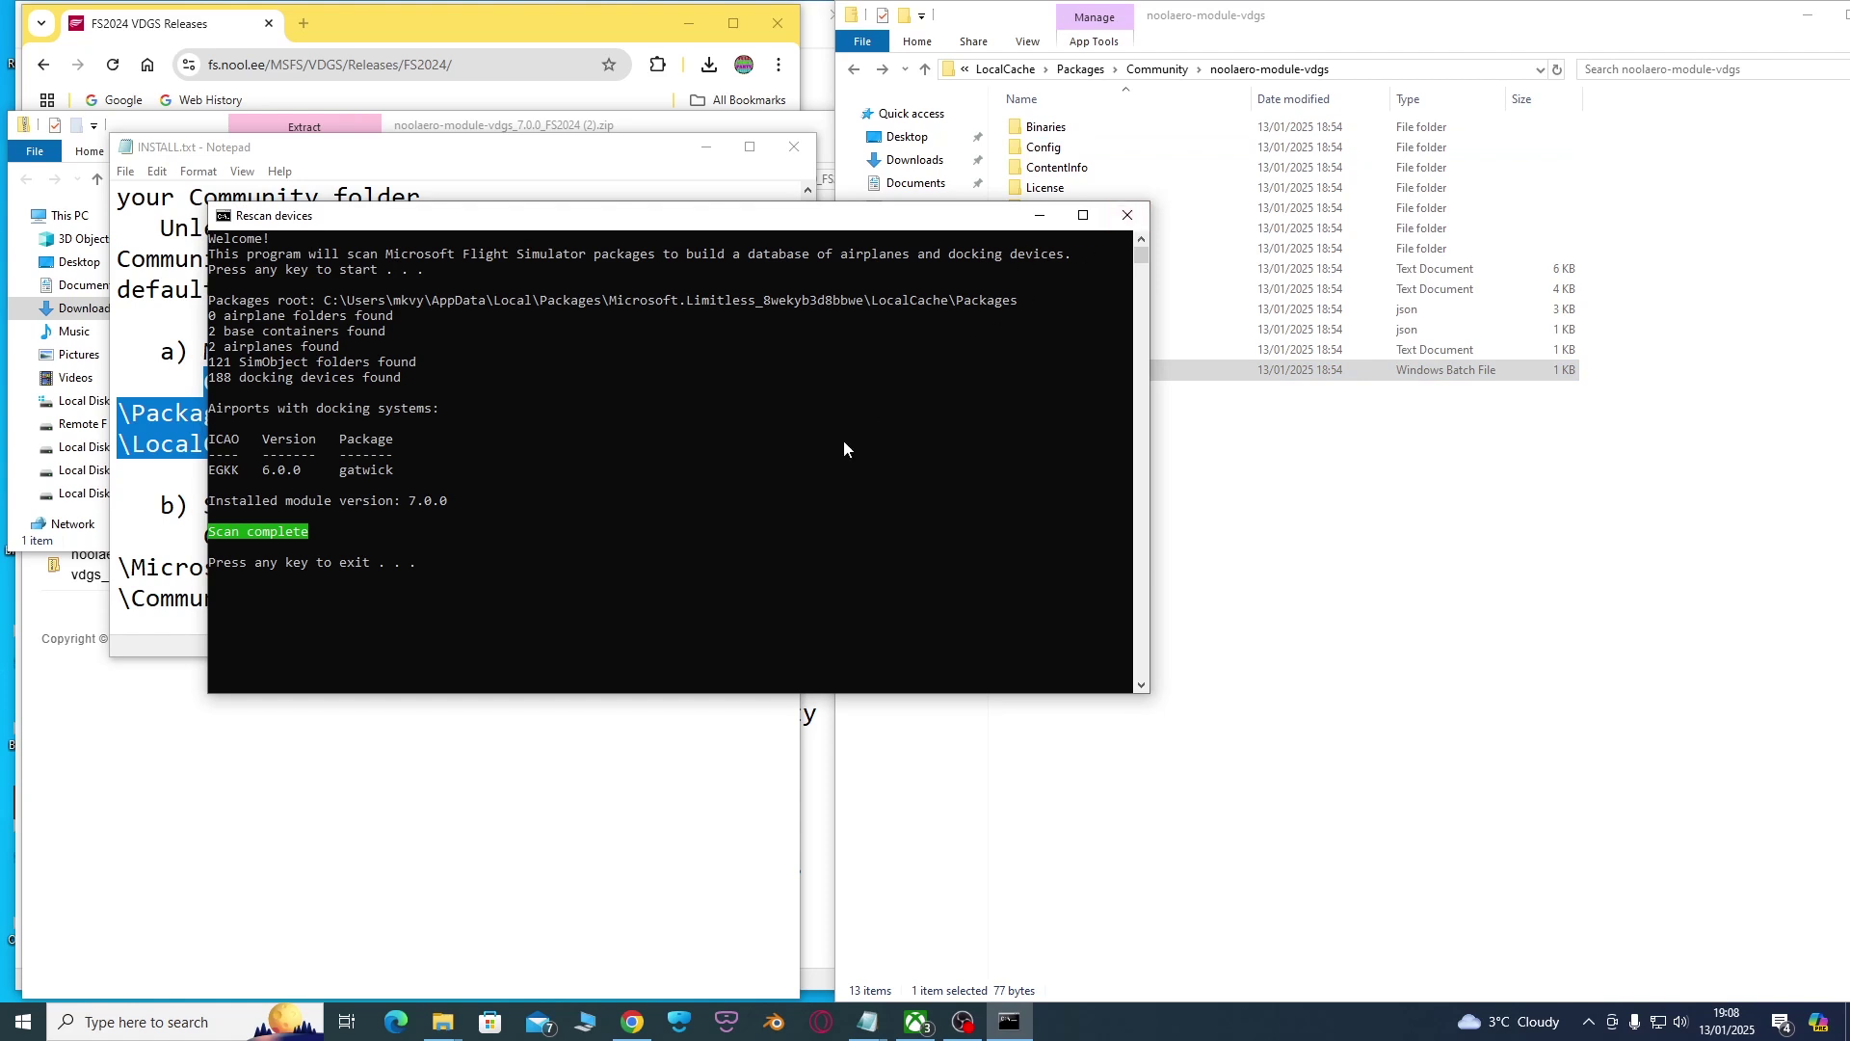
{"action": "key", "text": "Return"}
{"action": "left_click", "coordinate": [1375, 569]}
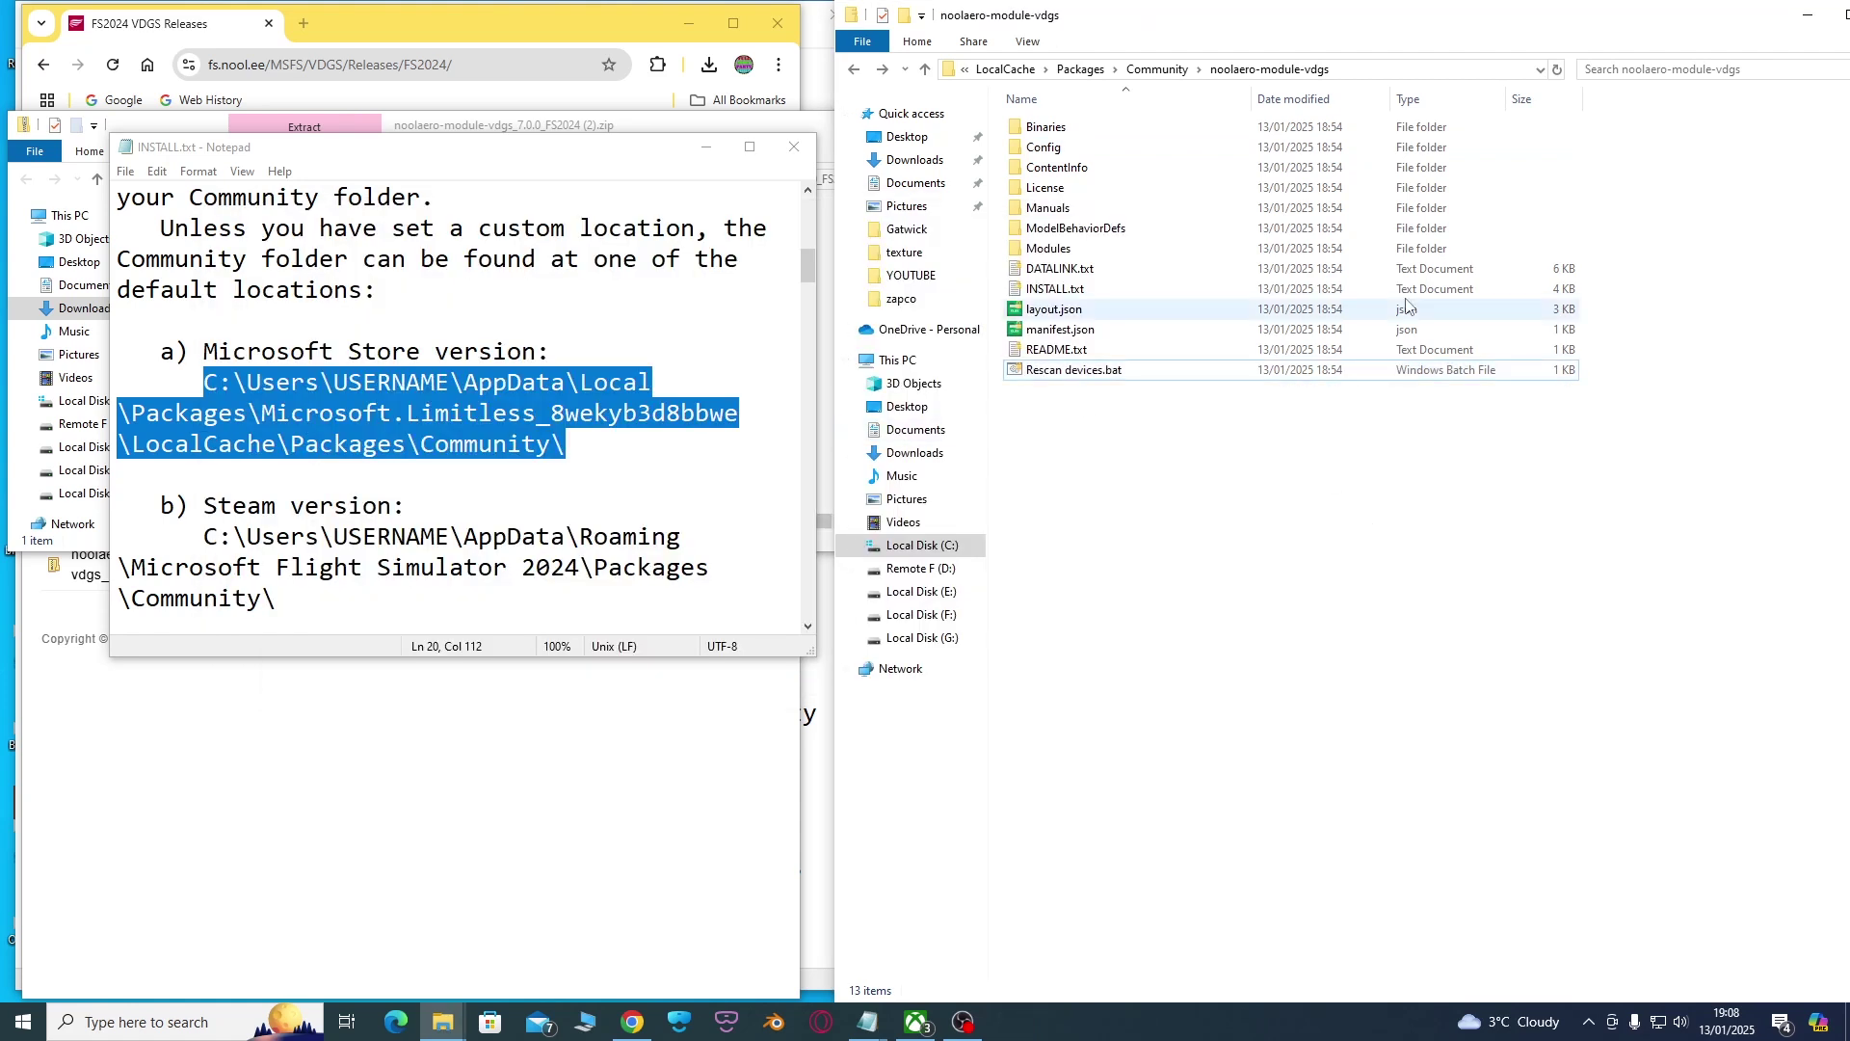
Open the GSX Profile A320 Noolaero VDGS folder, going through MSFS2020 and MSFS2024 in the GSX Profiles folder
{"action": "left_click", "coordinate": [445, 1020]}
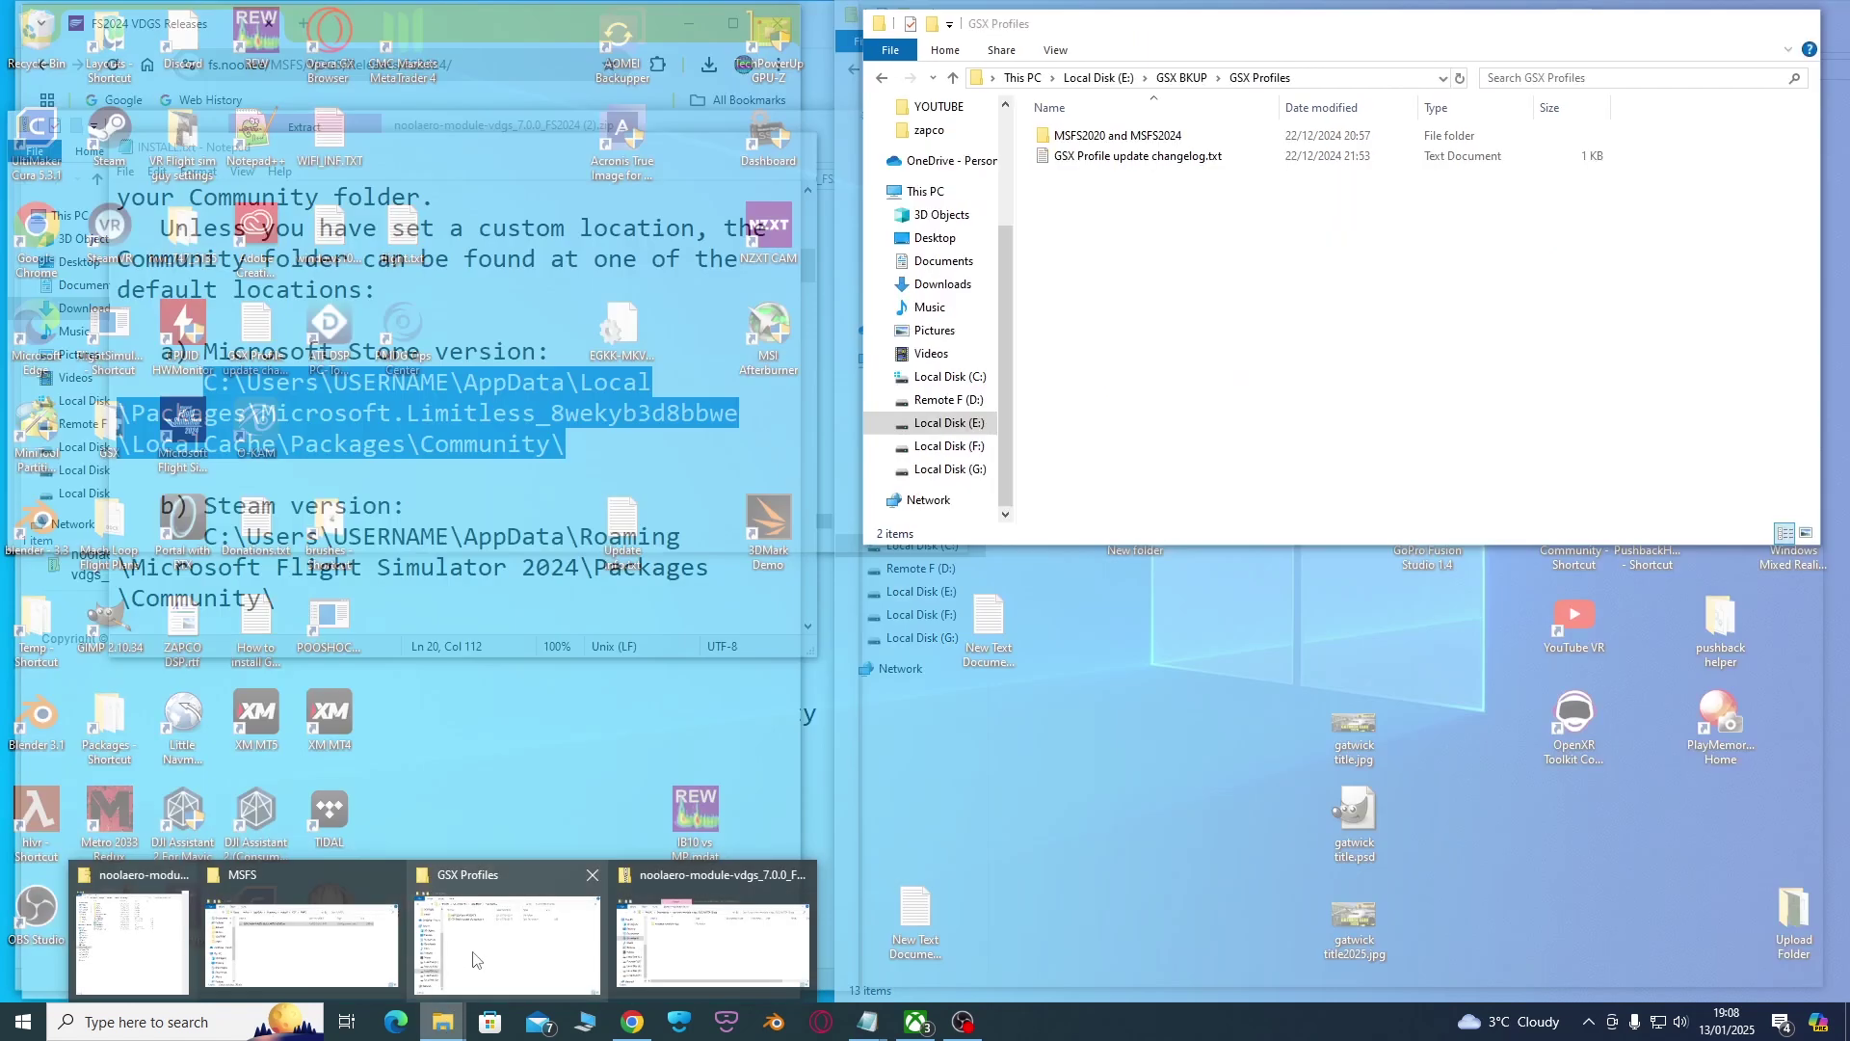
{"action": "left_click", "coordinate": [470, 967]}
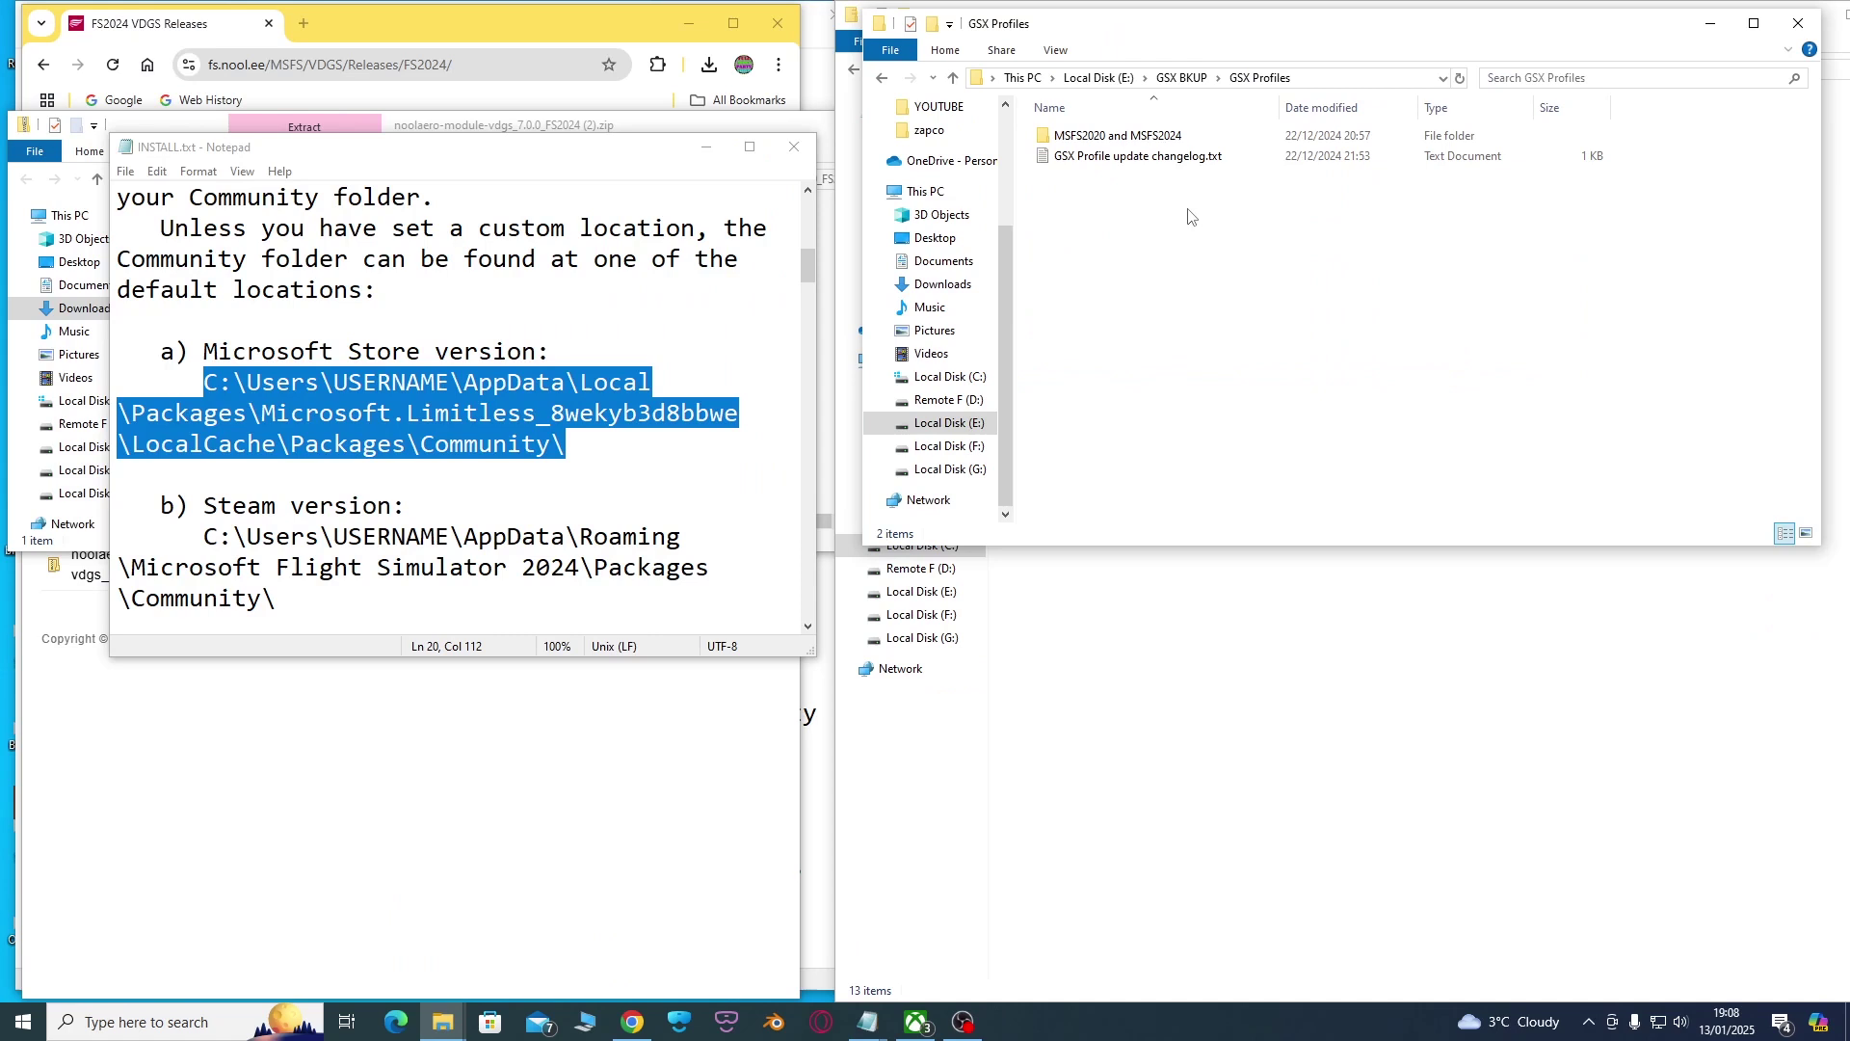
{"action": "double_click", "coordinate": [1176, 136]}
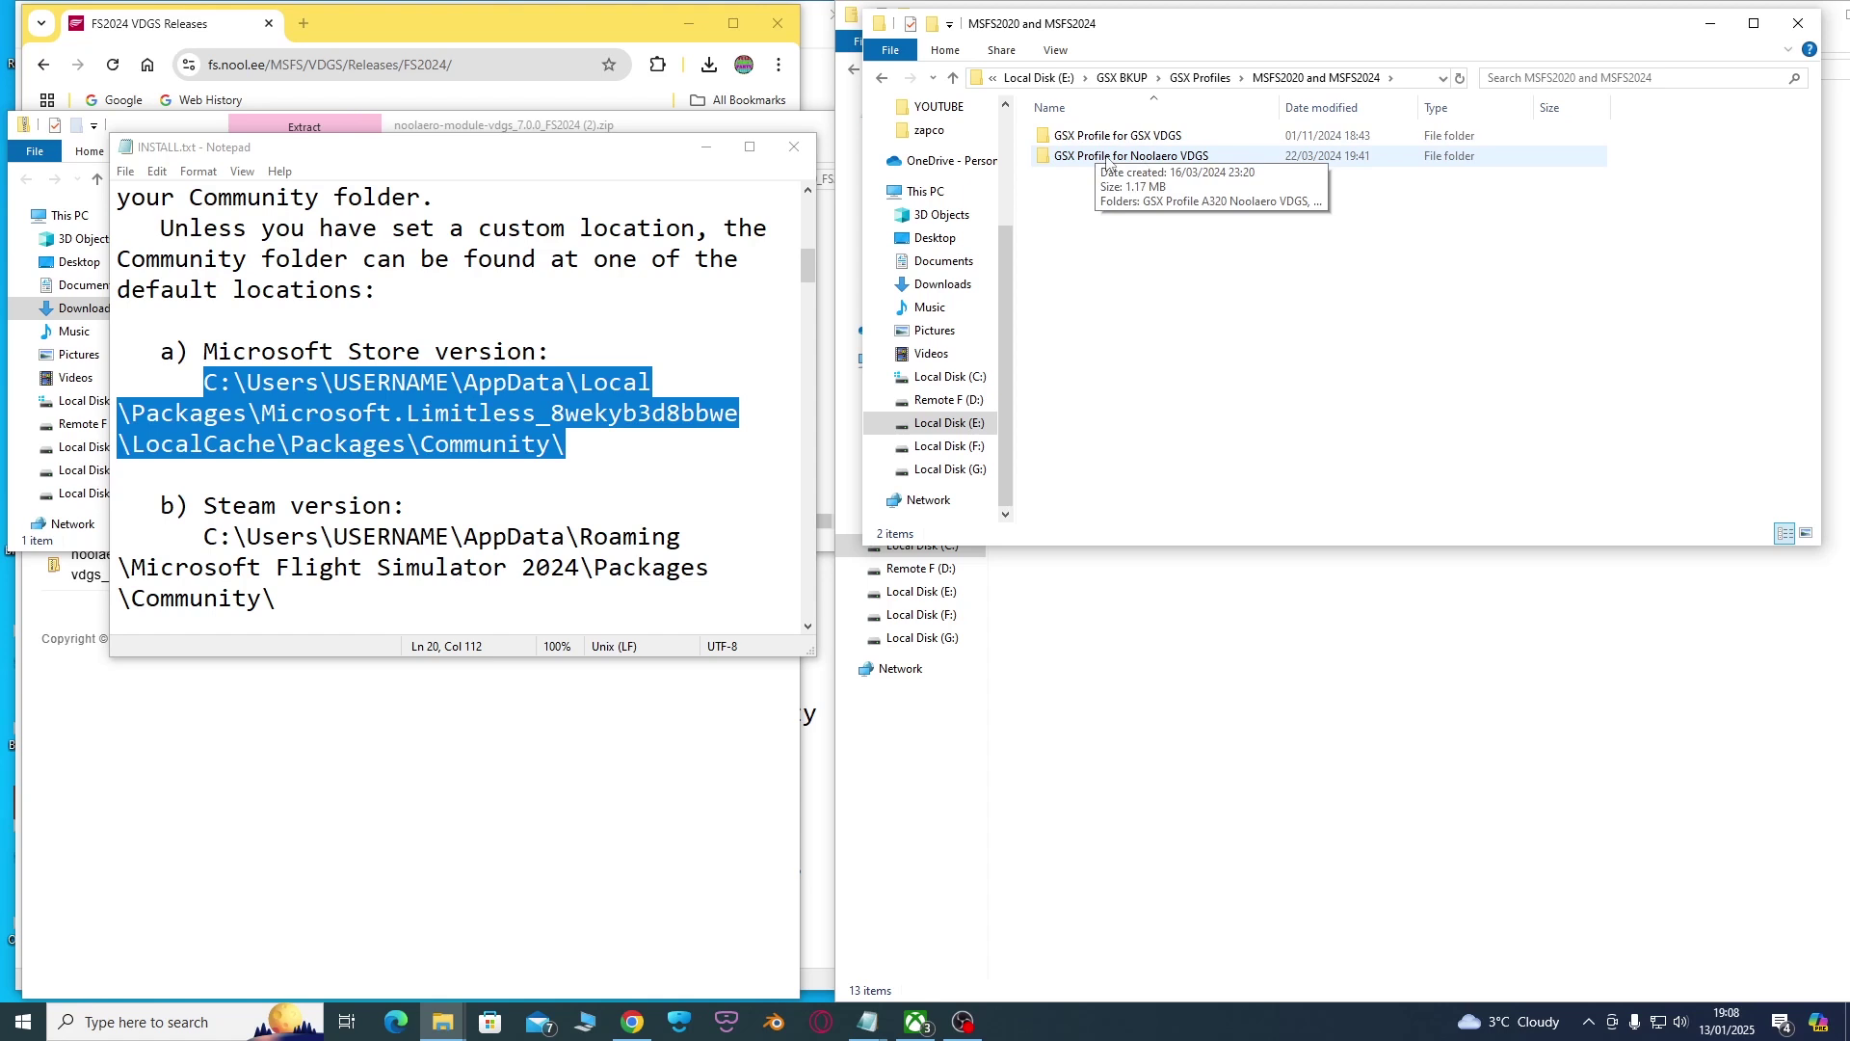
{"action": "double_click", "coordinate": [1108, 157]}
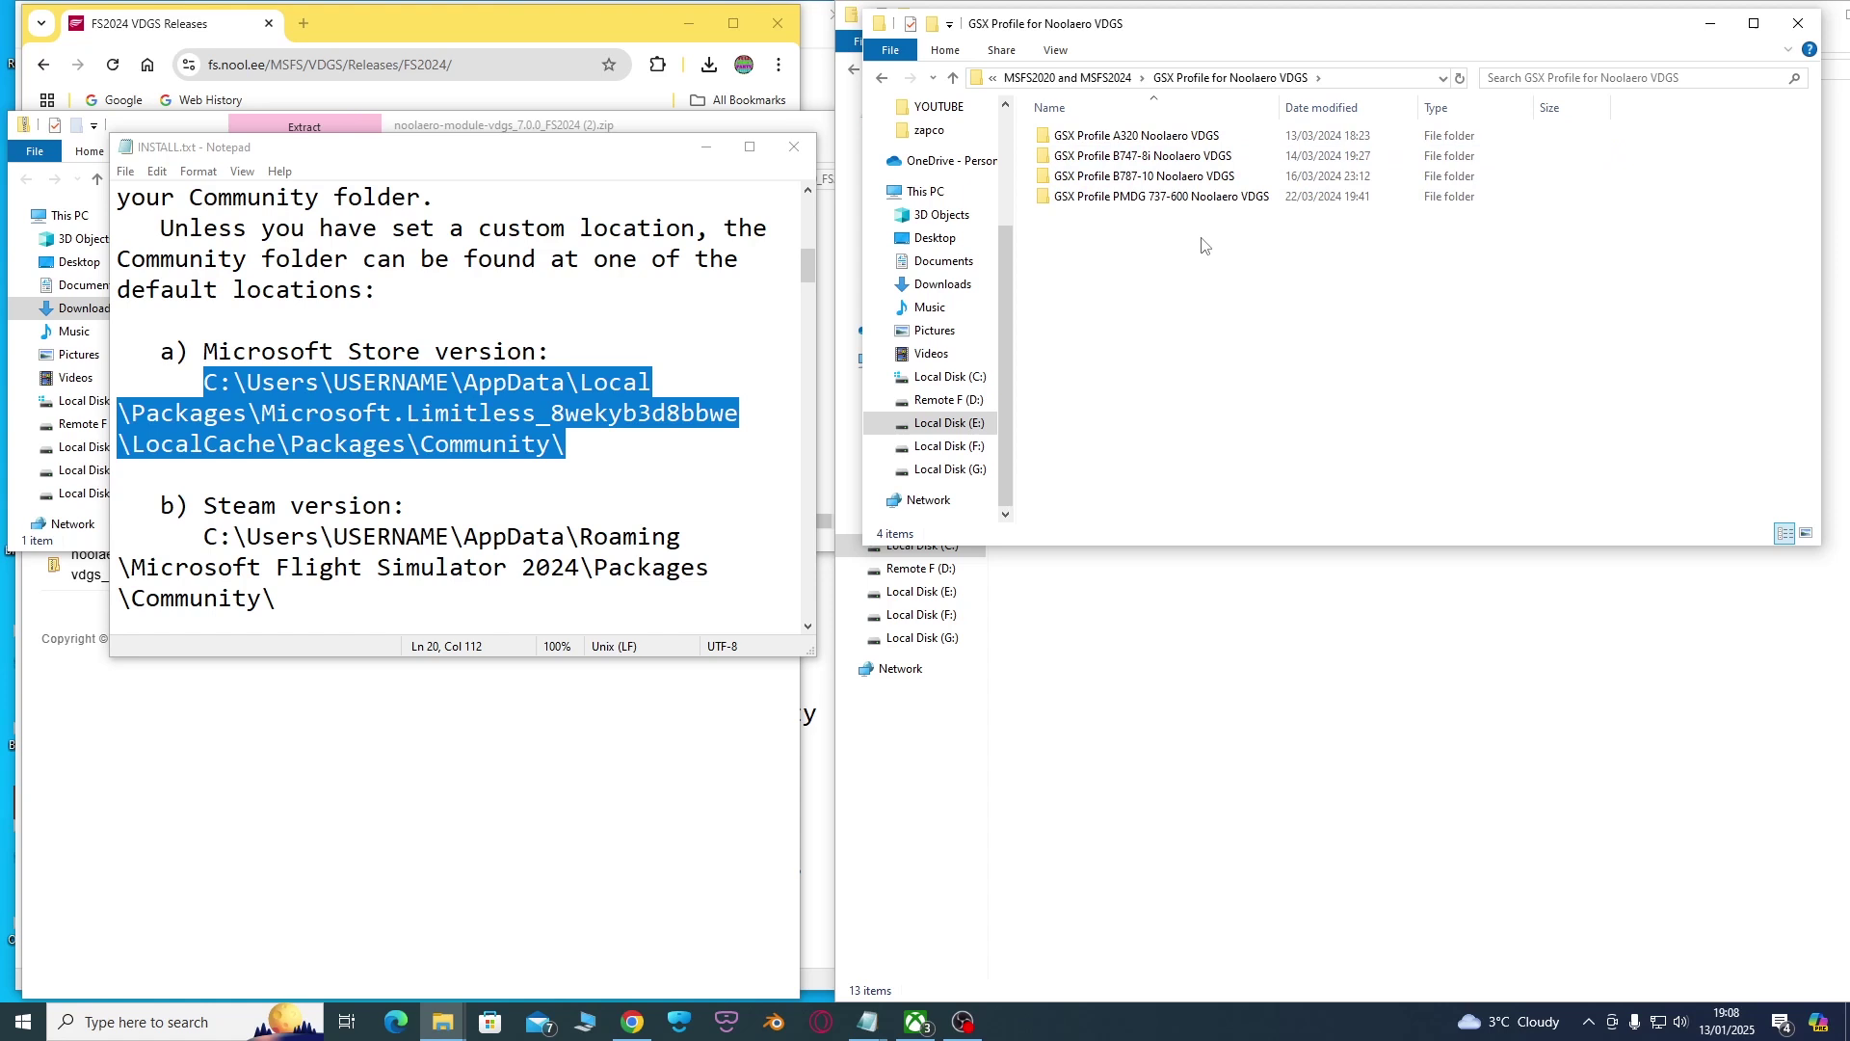
{"action": "double_click", "coordinate": [1147, 138]}
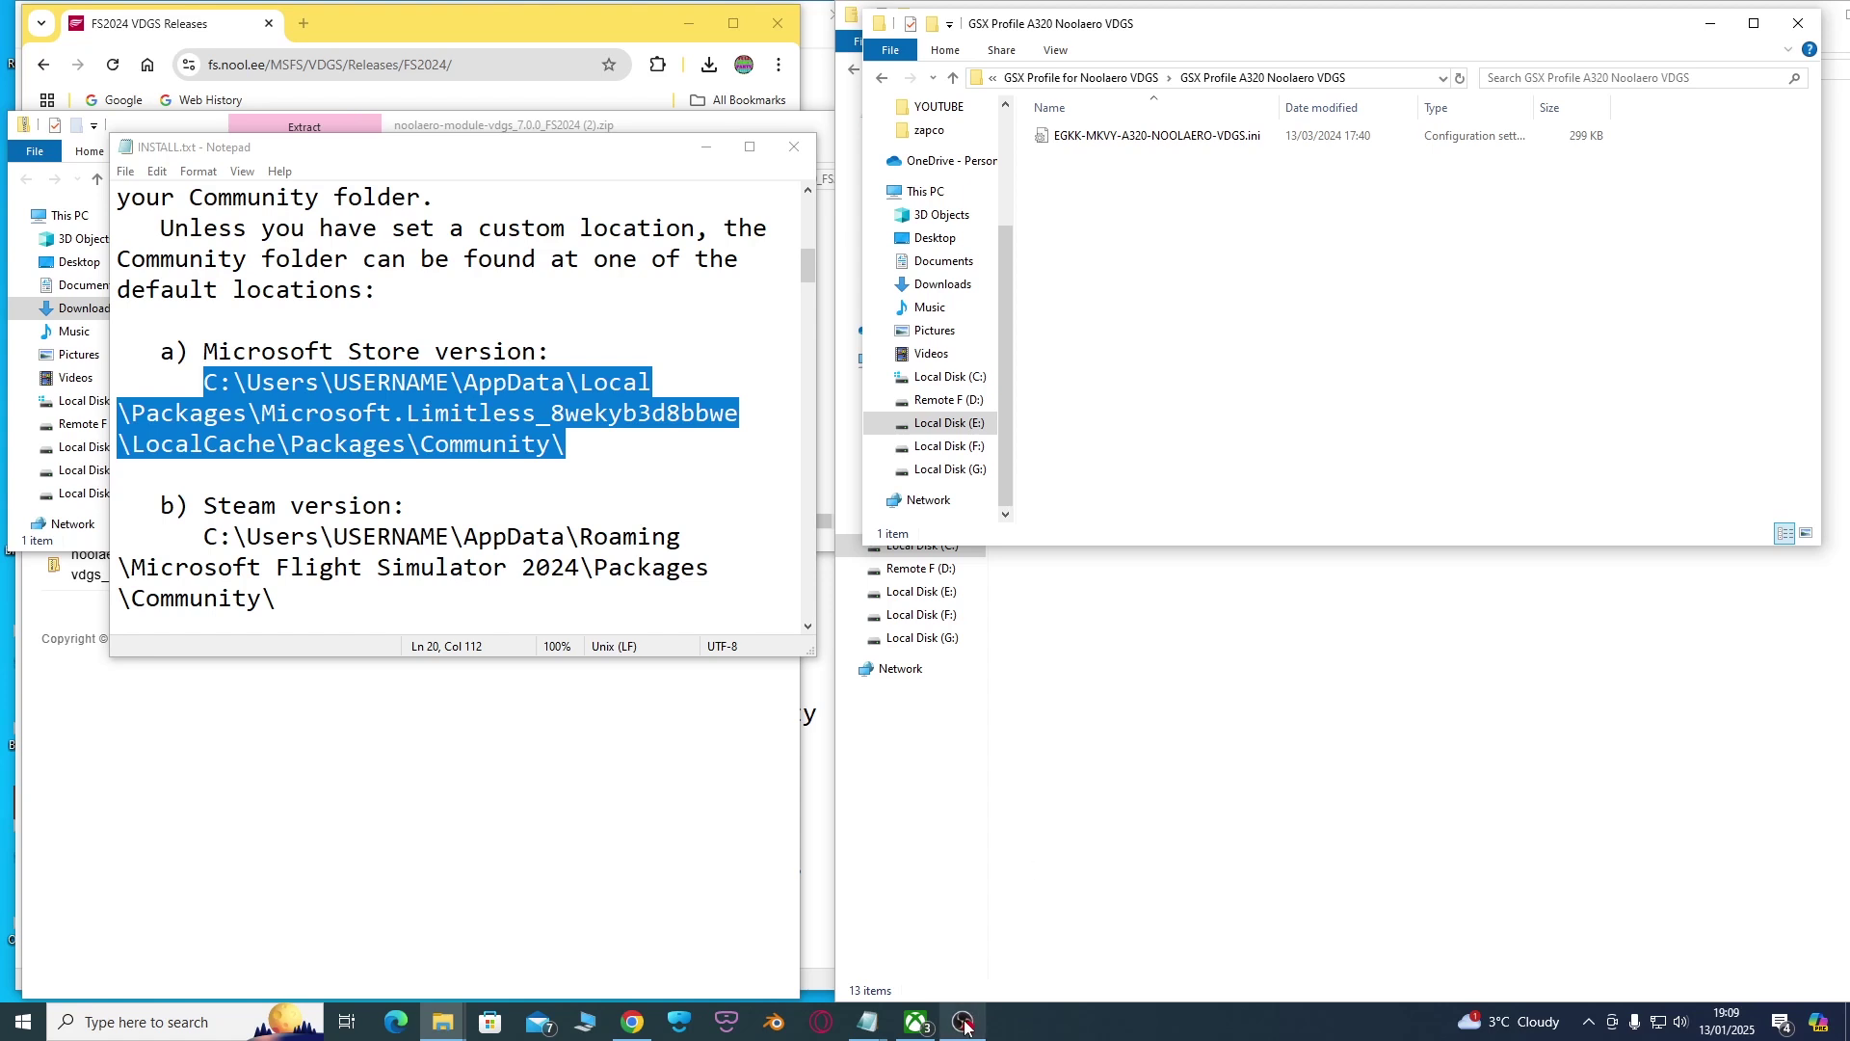
Switch to Microsoft Flight Simulator 2024 and open the GSX main menu
{"action": "mouse_move", "coordinate": [967, 1021]}
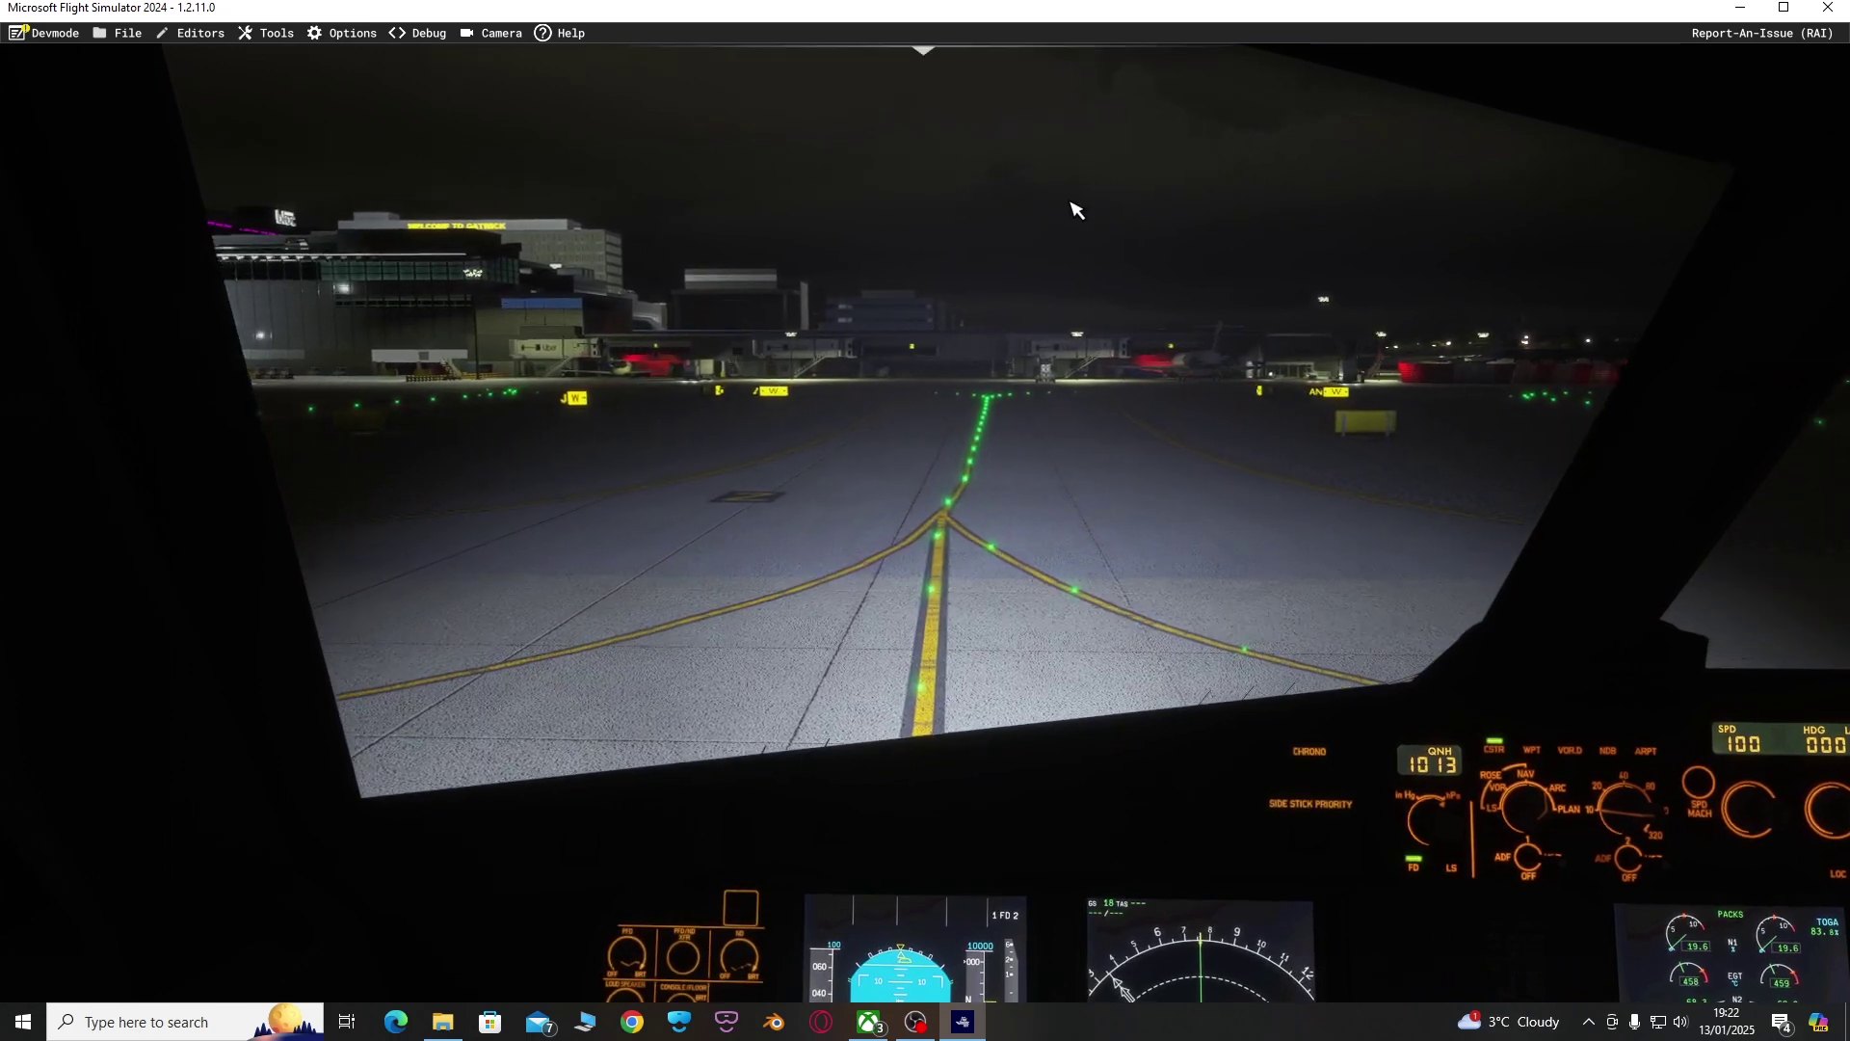
{"action": "mouse_move", "coordinate": [930, 56]}
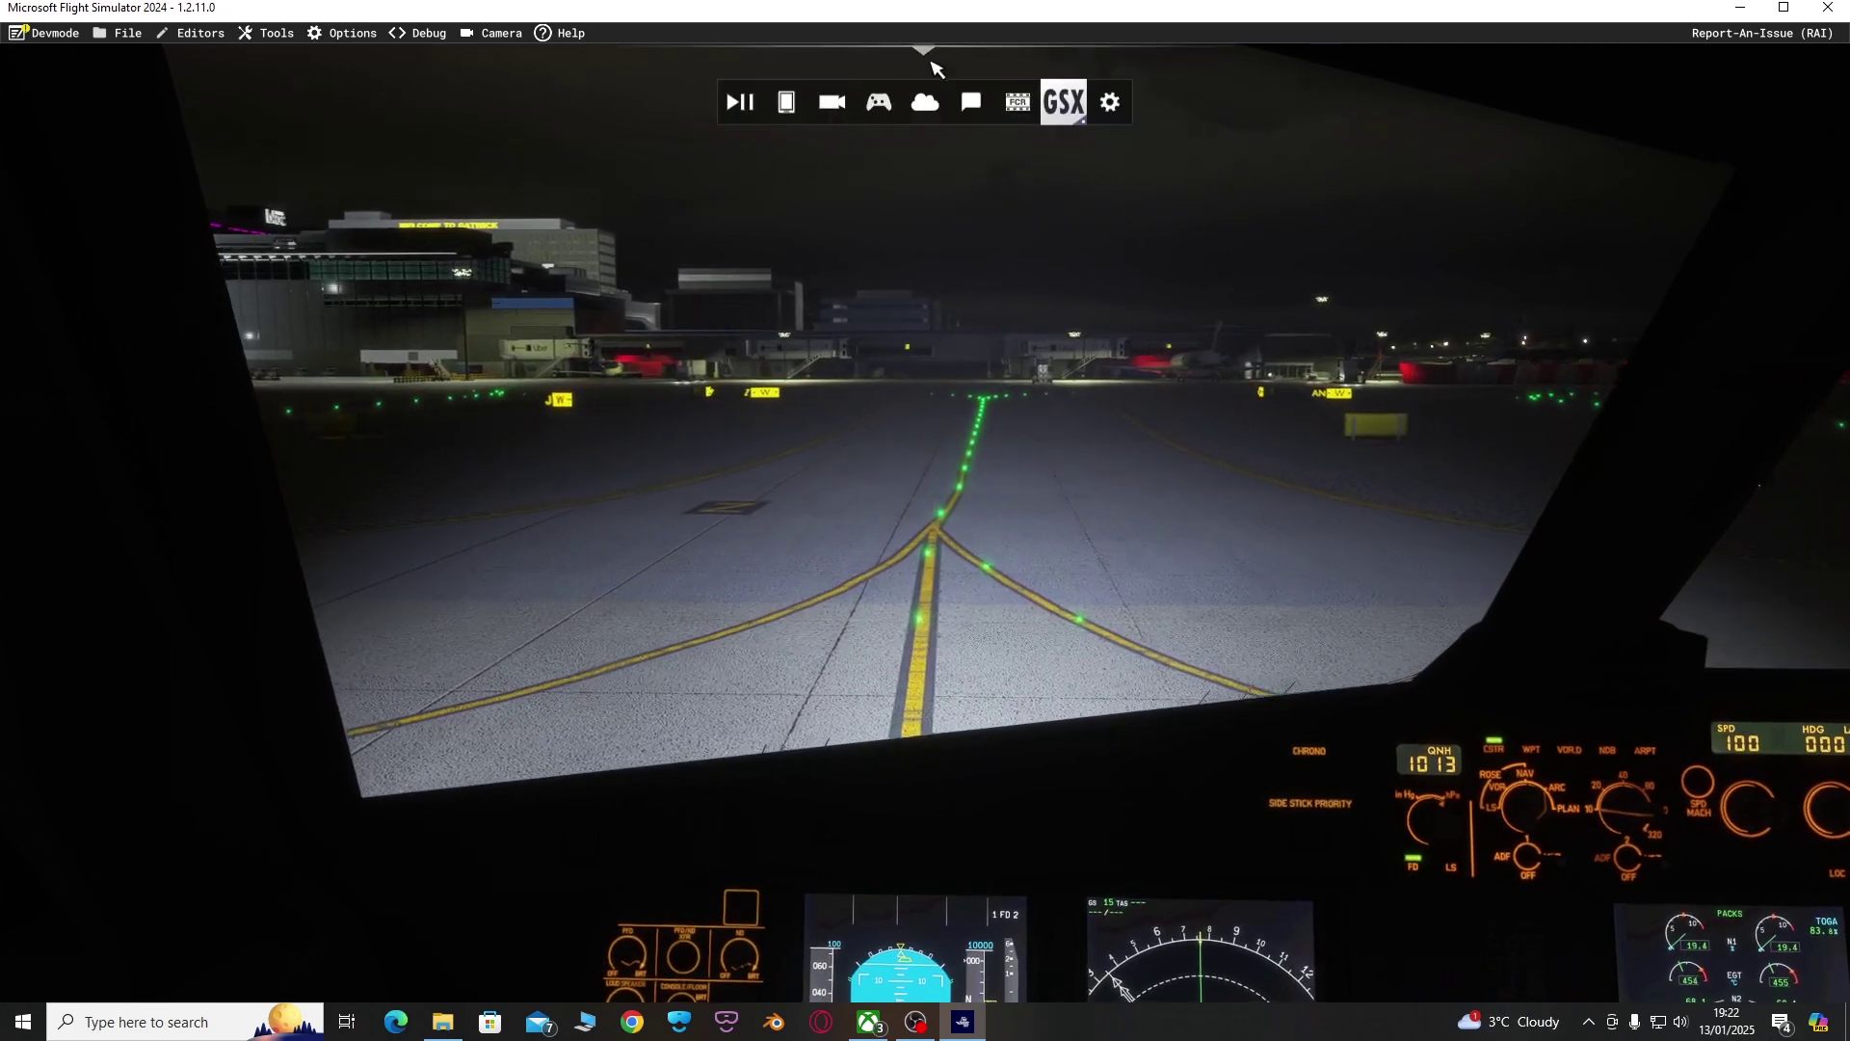
{"action": "left_click", "coordinate": [1064, 102]}
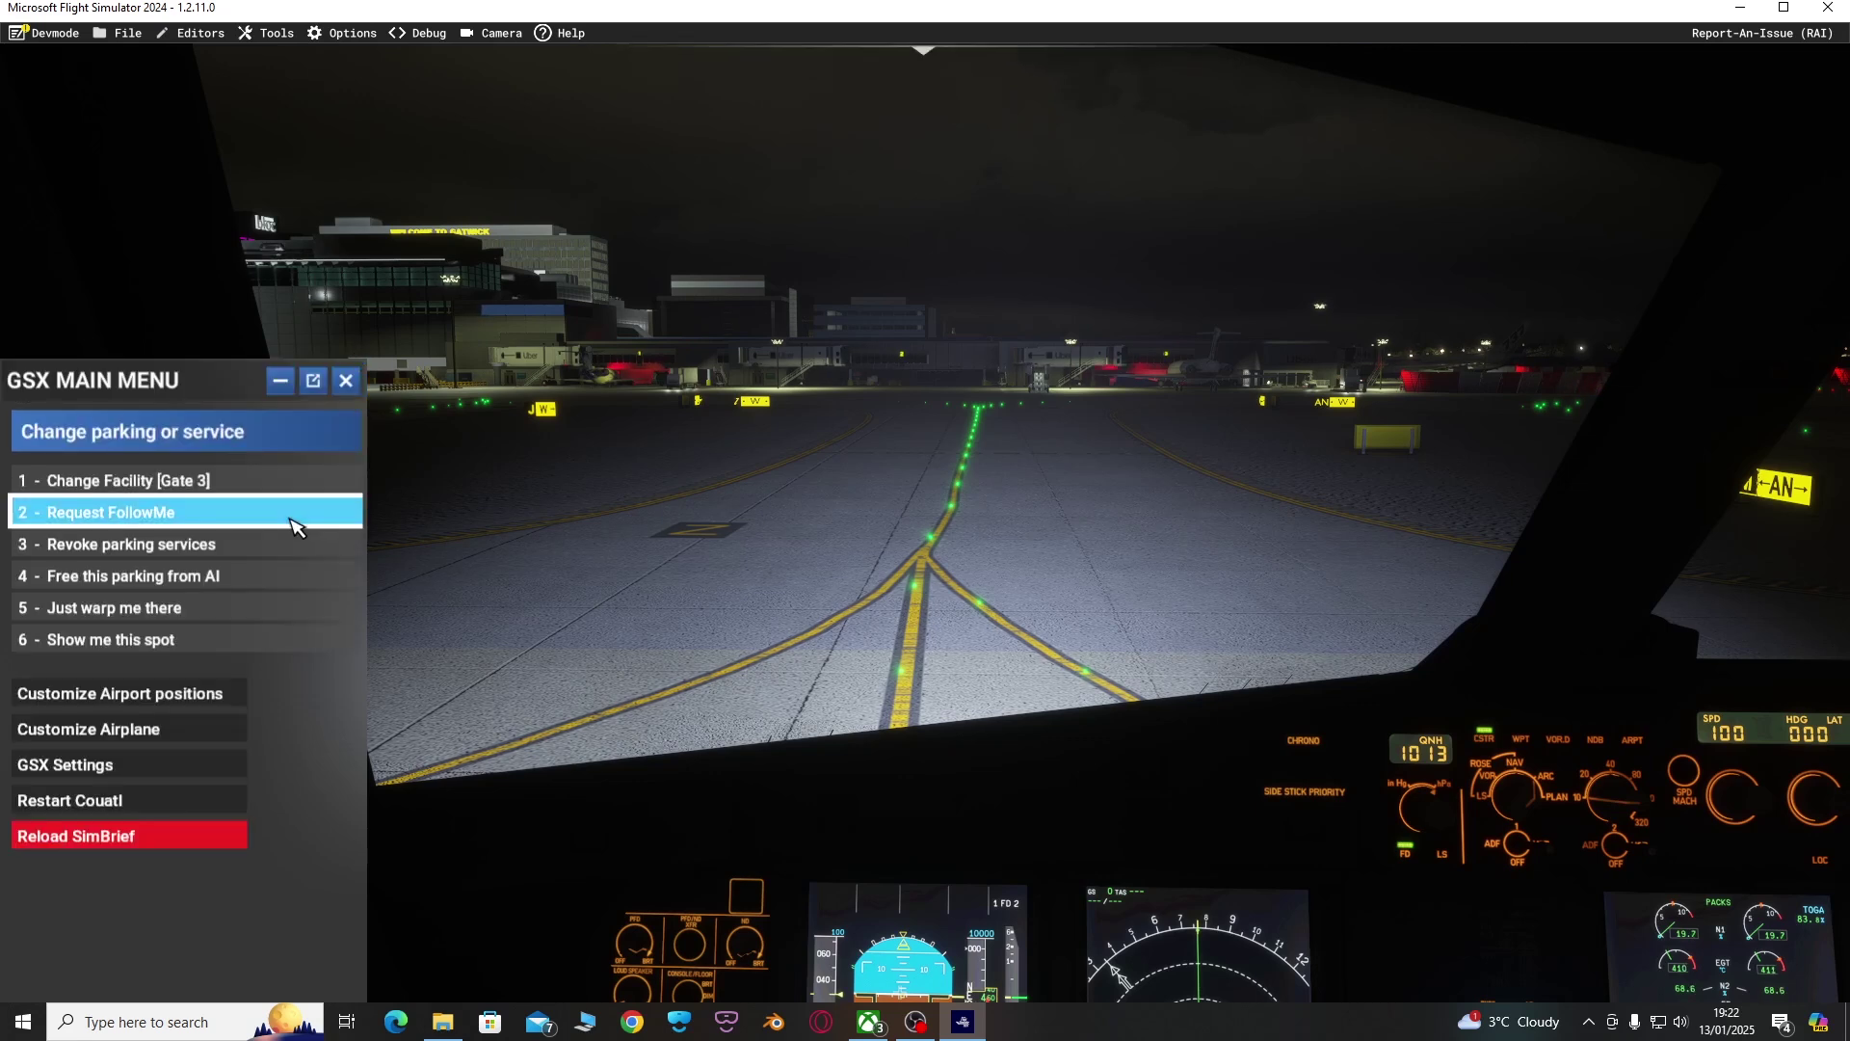
Change the GSX parking facility to Gate 2 - Medium, decline FollowMe, and select British Airways as the handling operator
{"action": "left_click", "coordinate": [144, 489]}
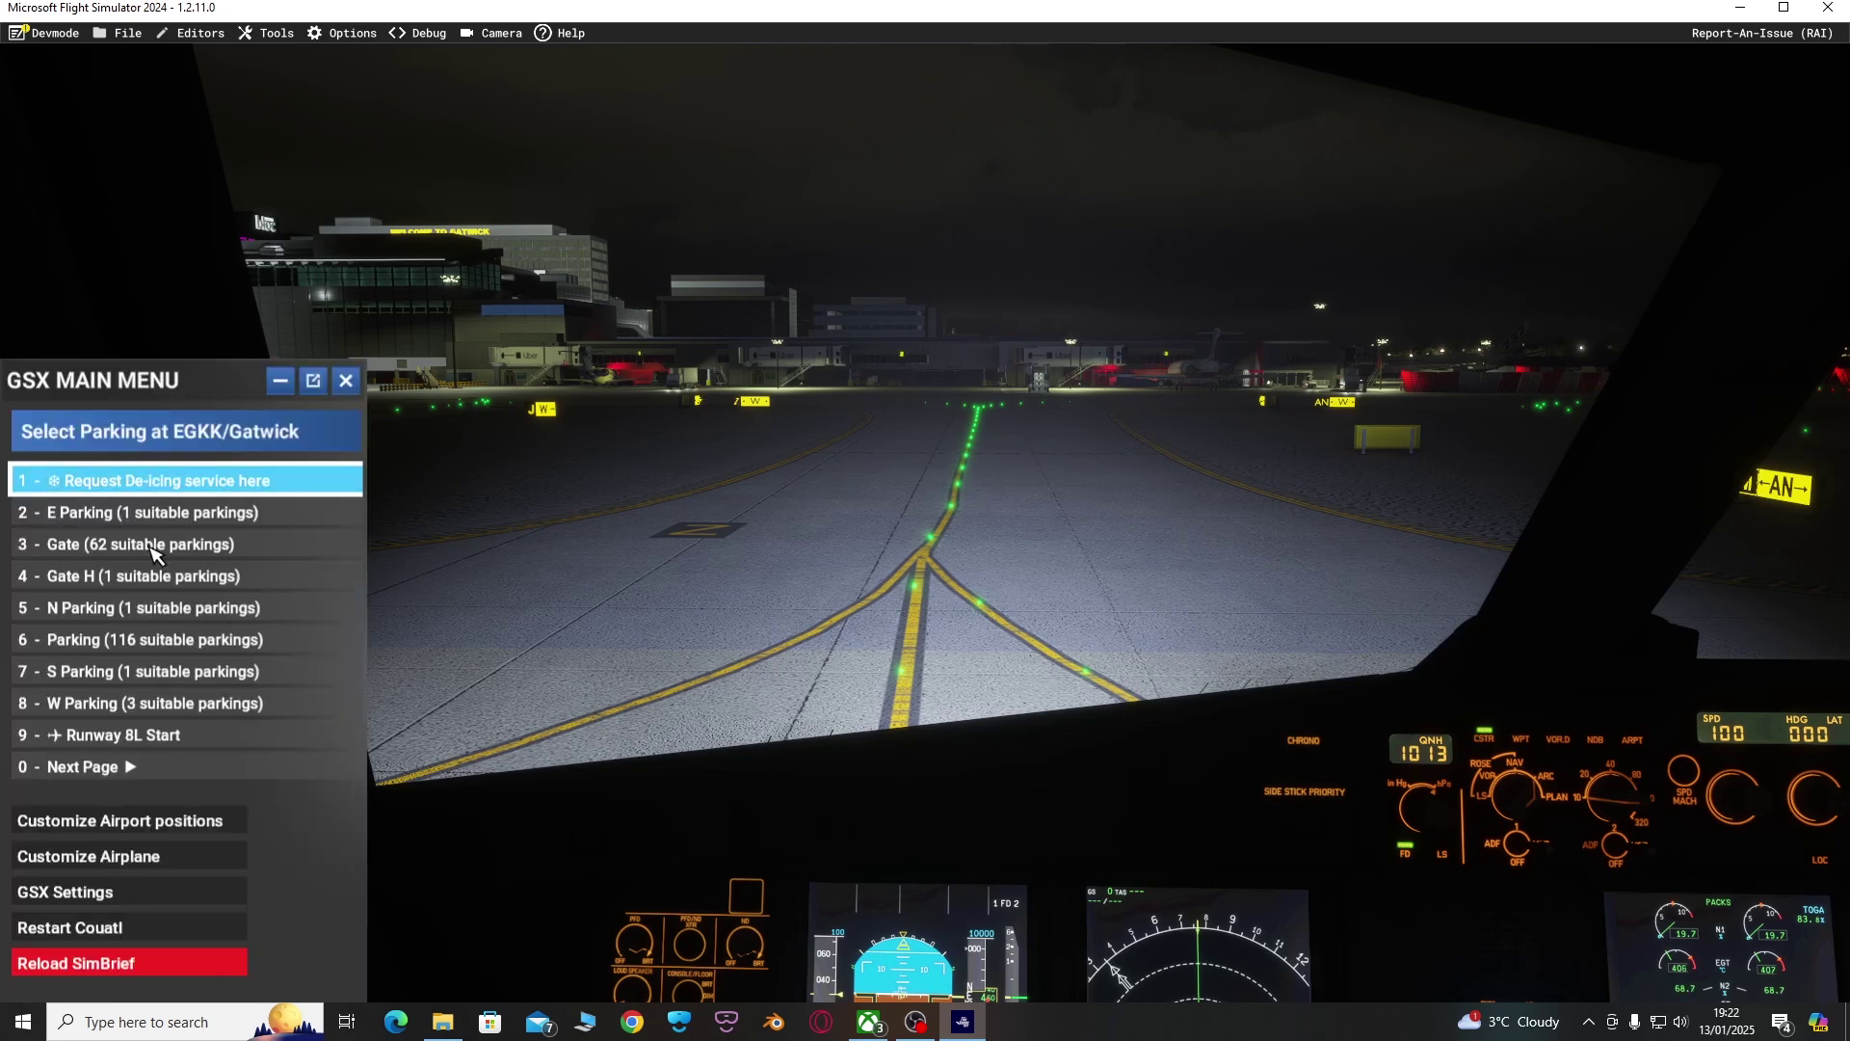
{"action": "left_click", "coordinate": [159, 639]}
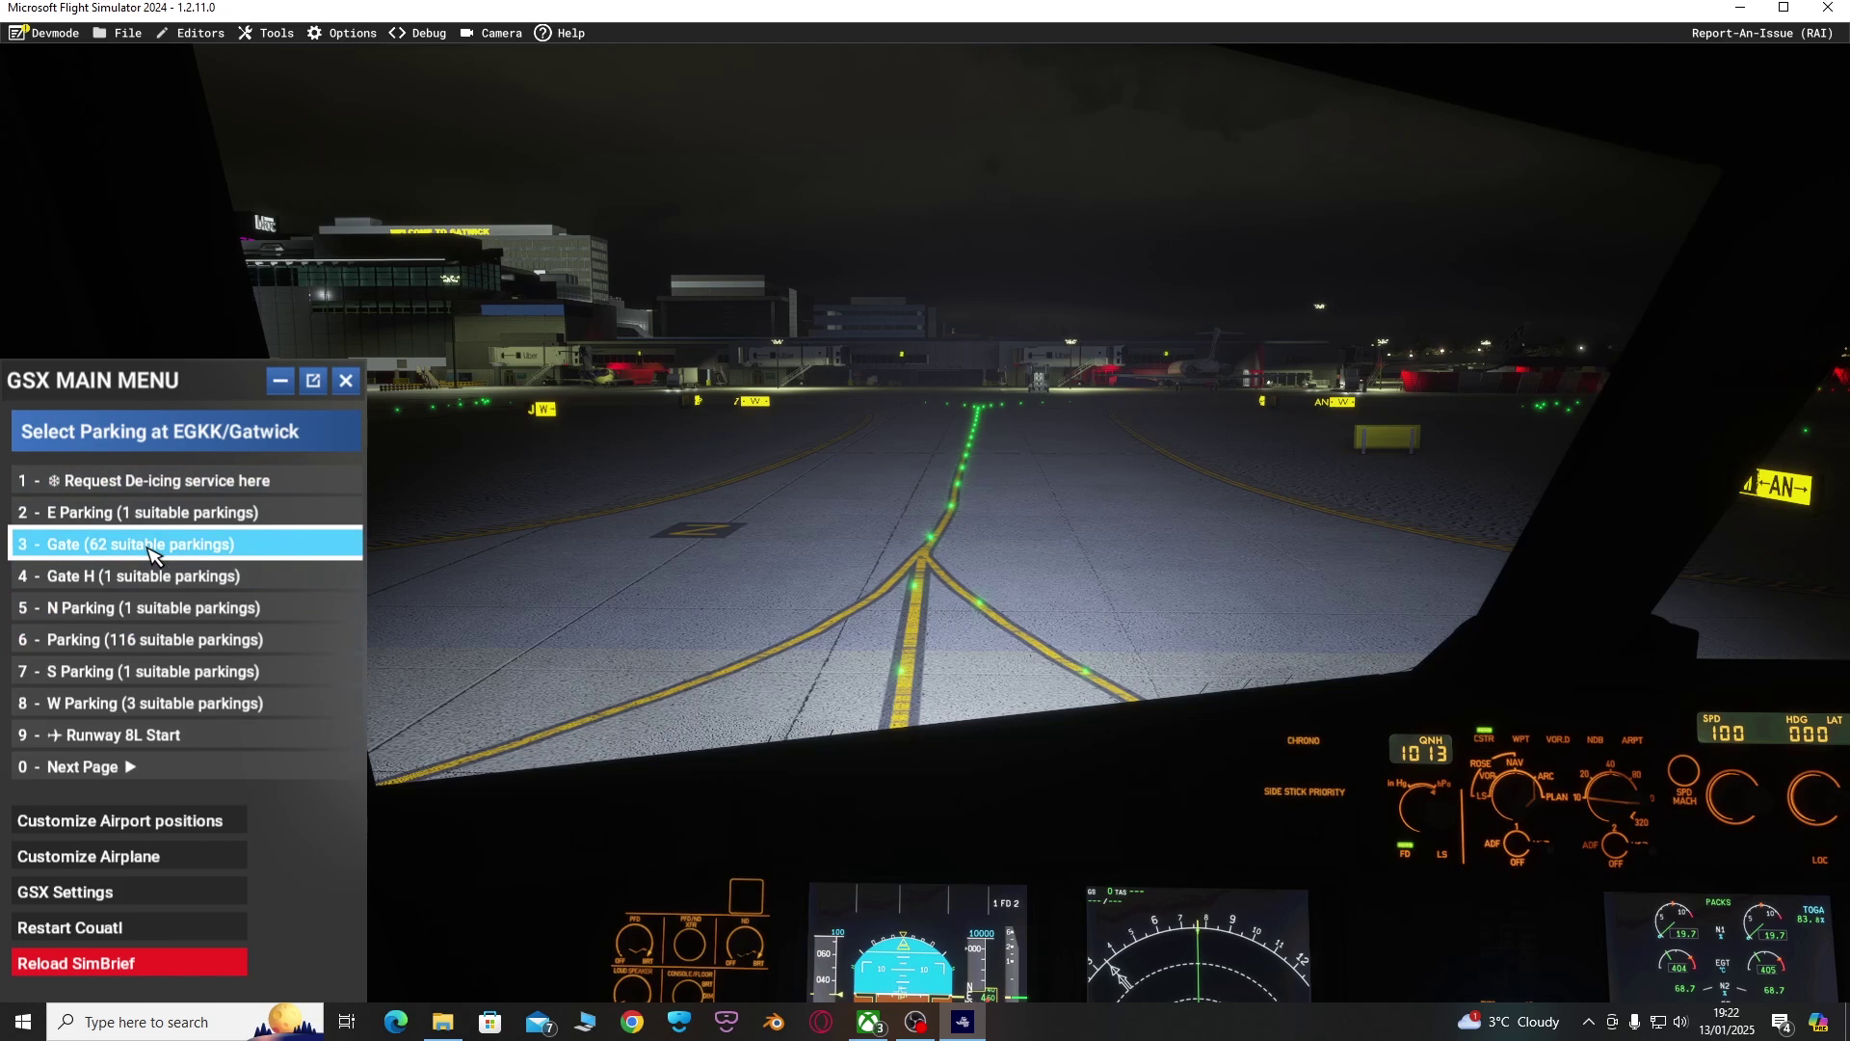
{"action": "left_click", "coordinate": [151, 545]}
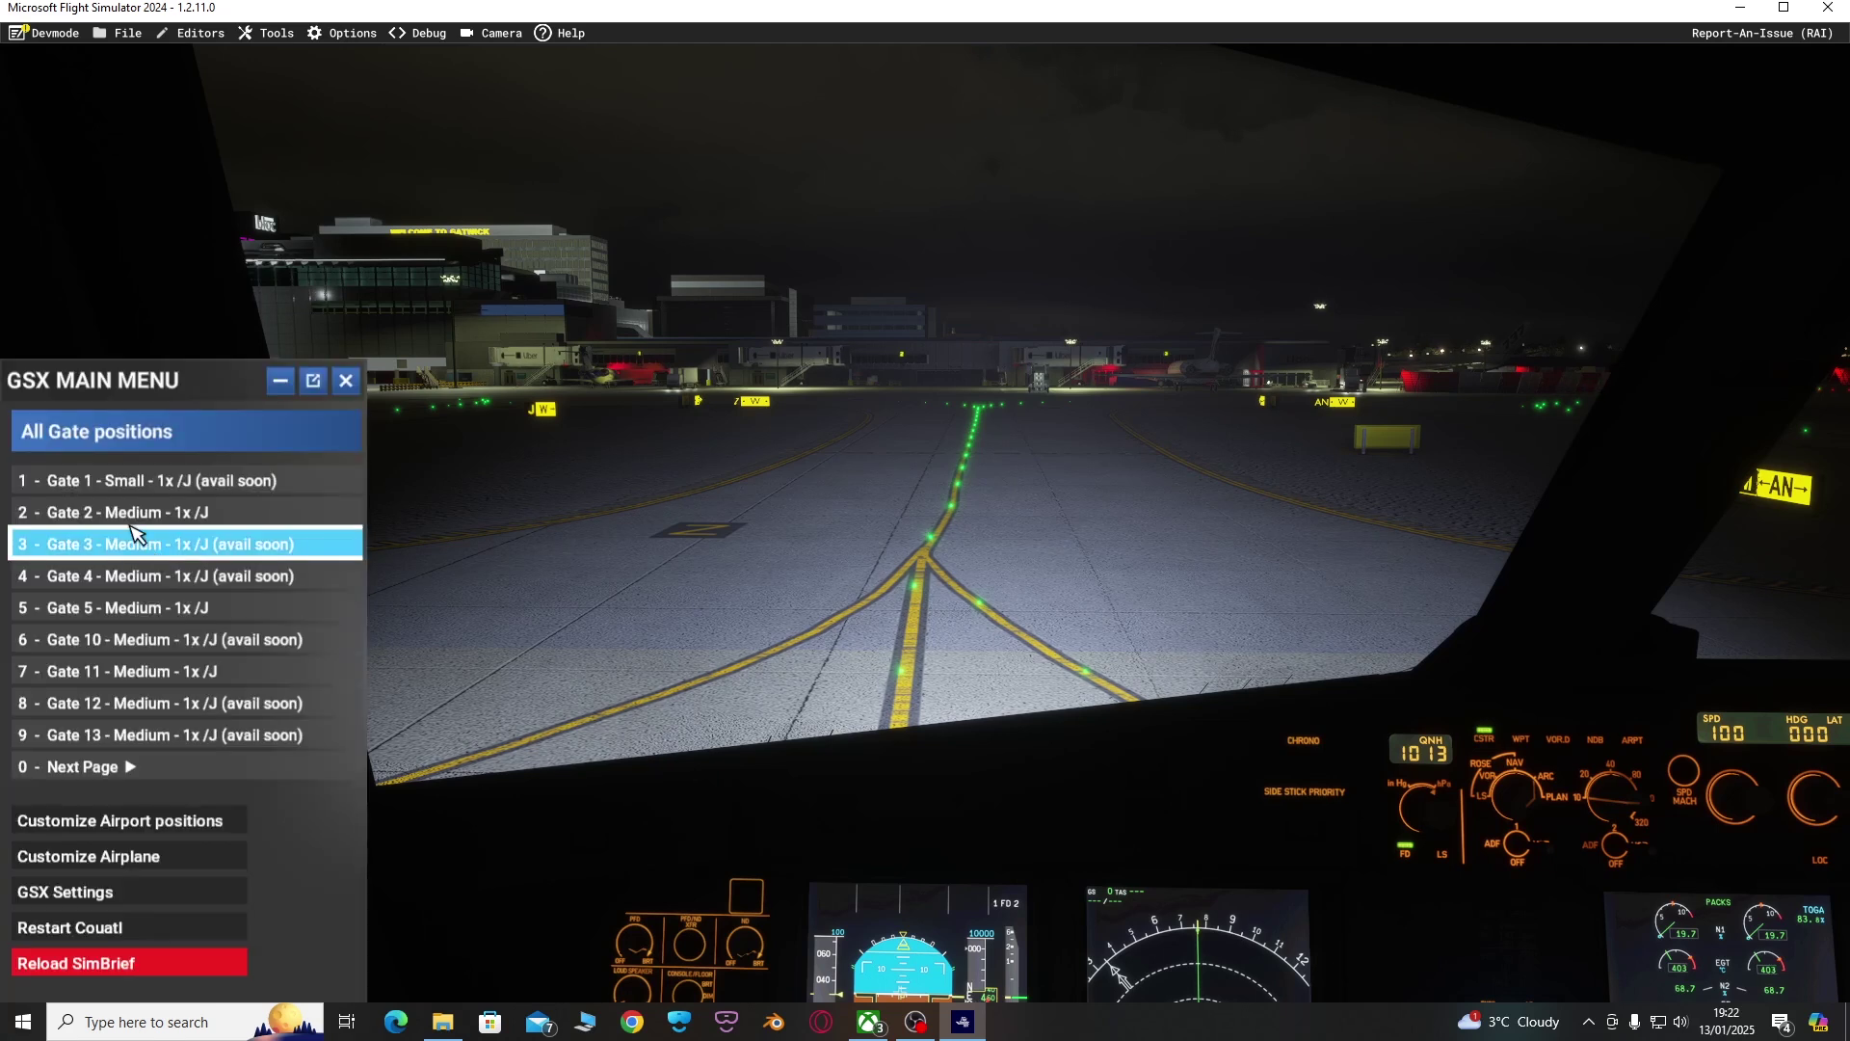
{"action": "left_click", "coordinate": [132, 522]}
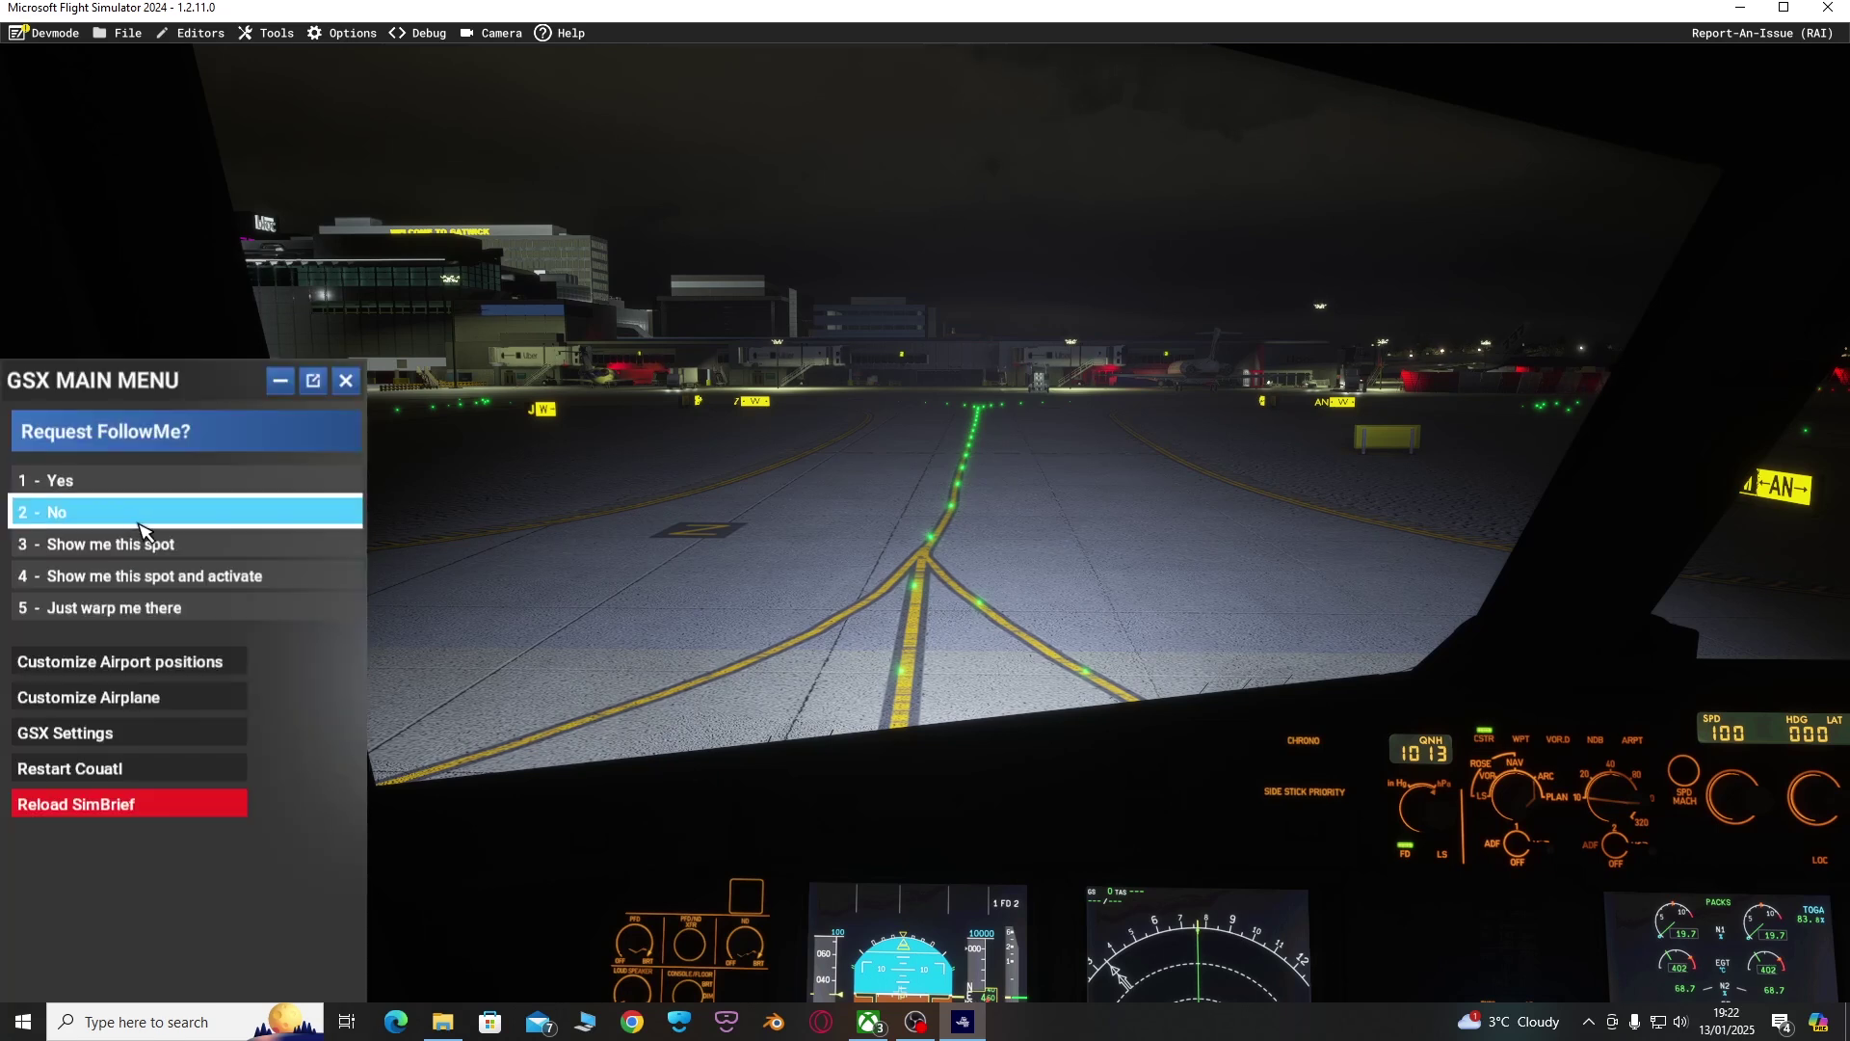
{"action": "left_click", "coordinate": [58, 518]}
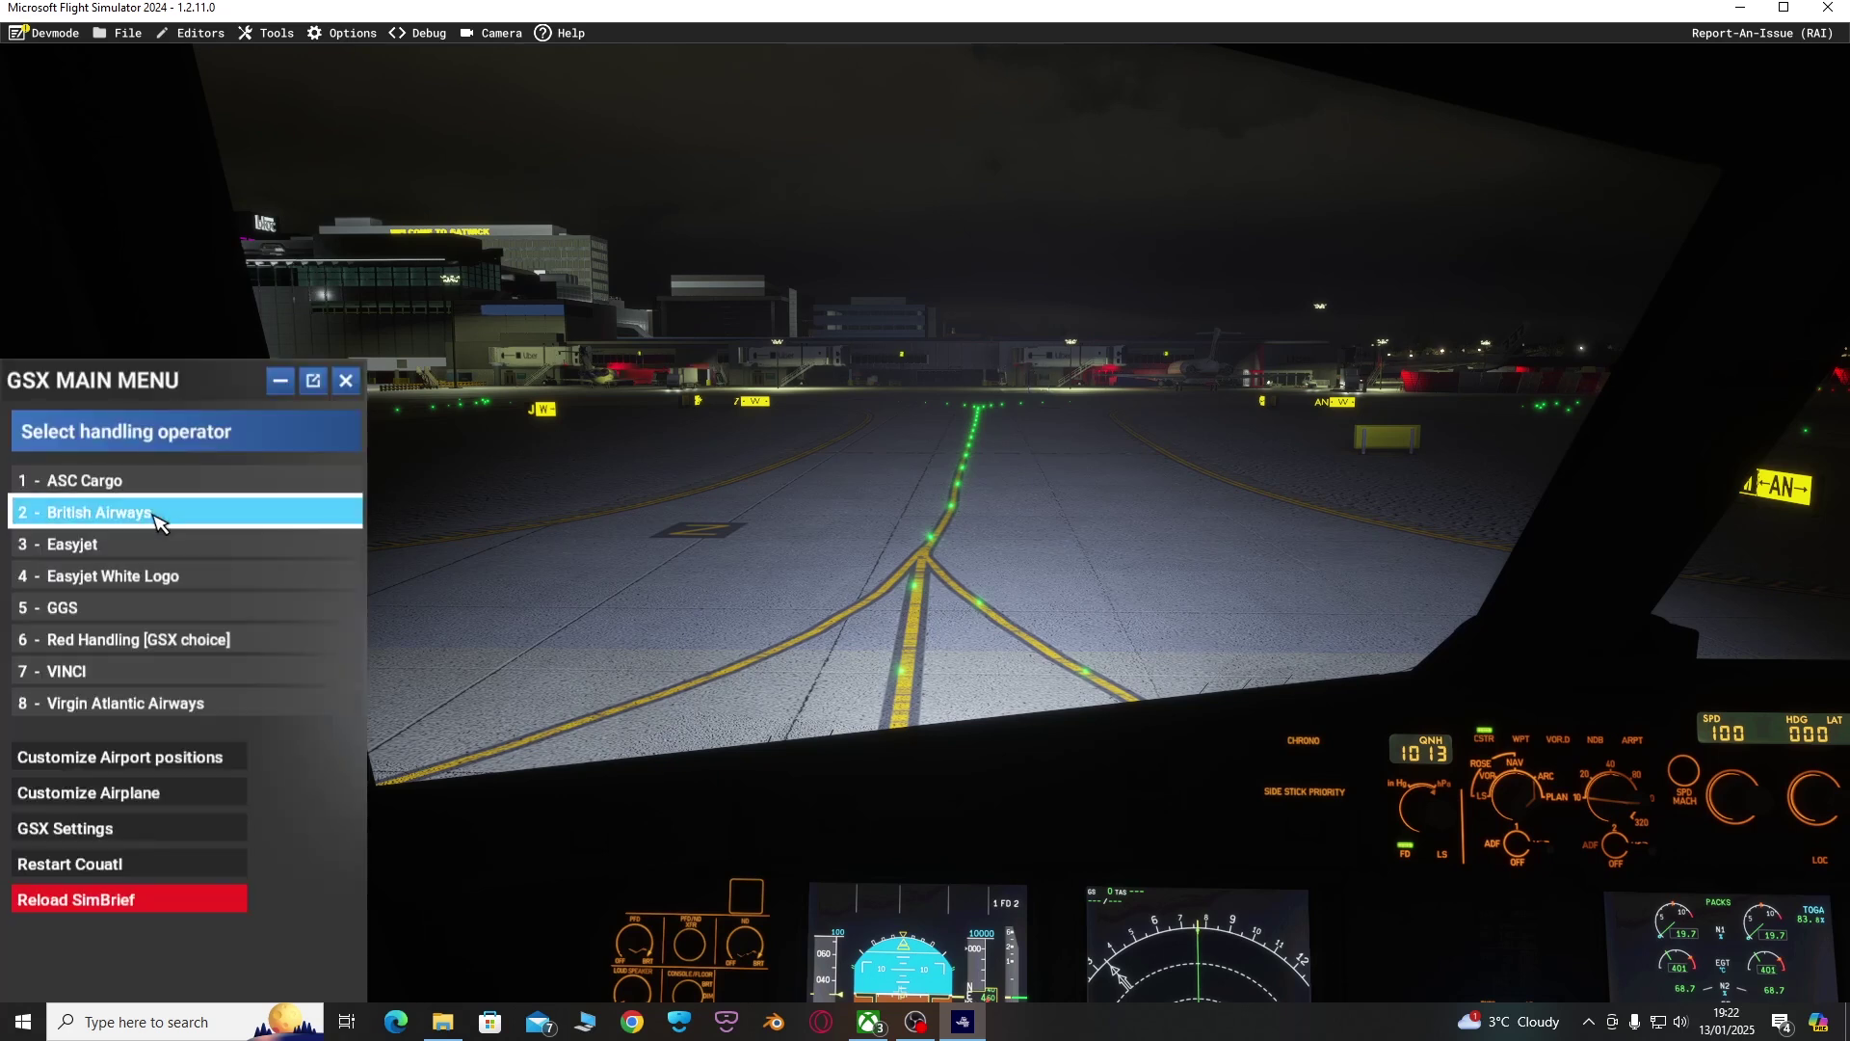
{"action": "left_click", "coordinate": [132, 518]}
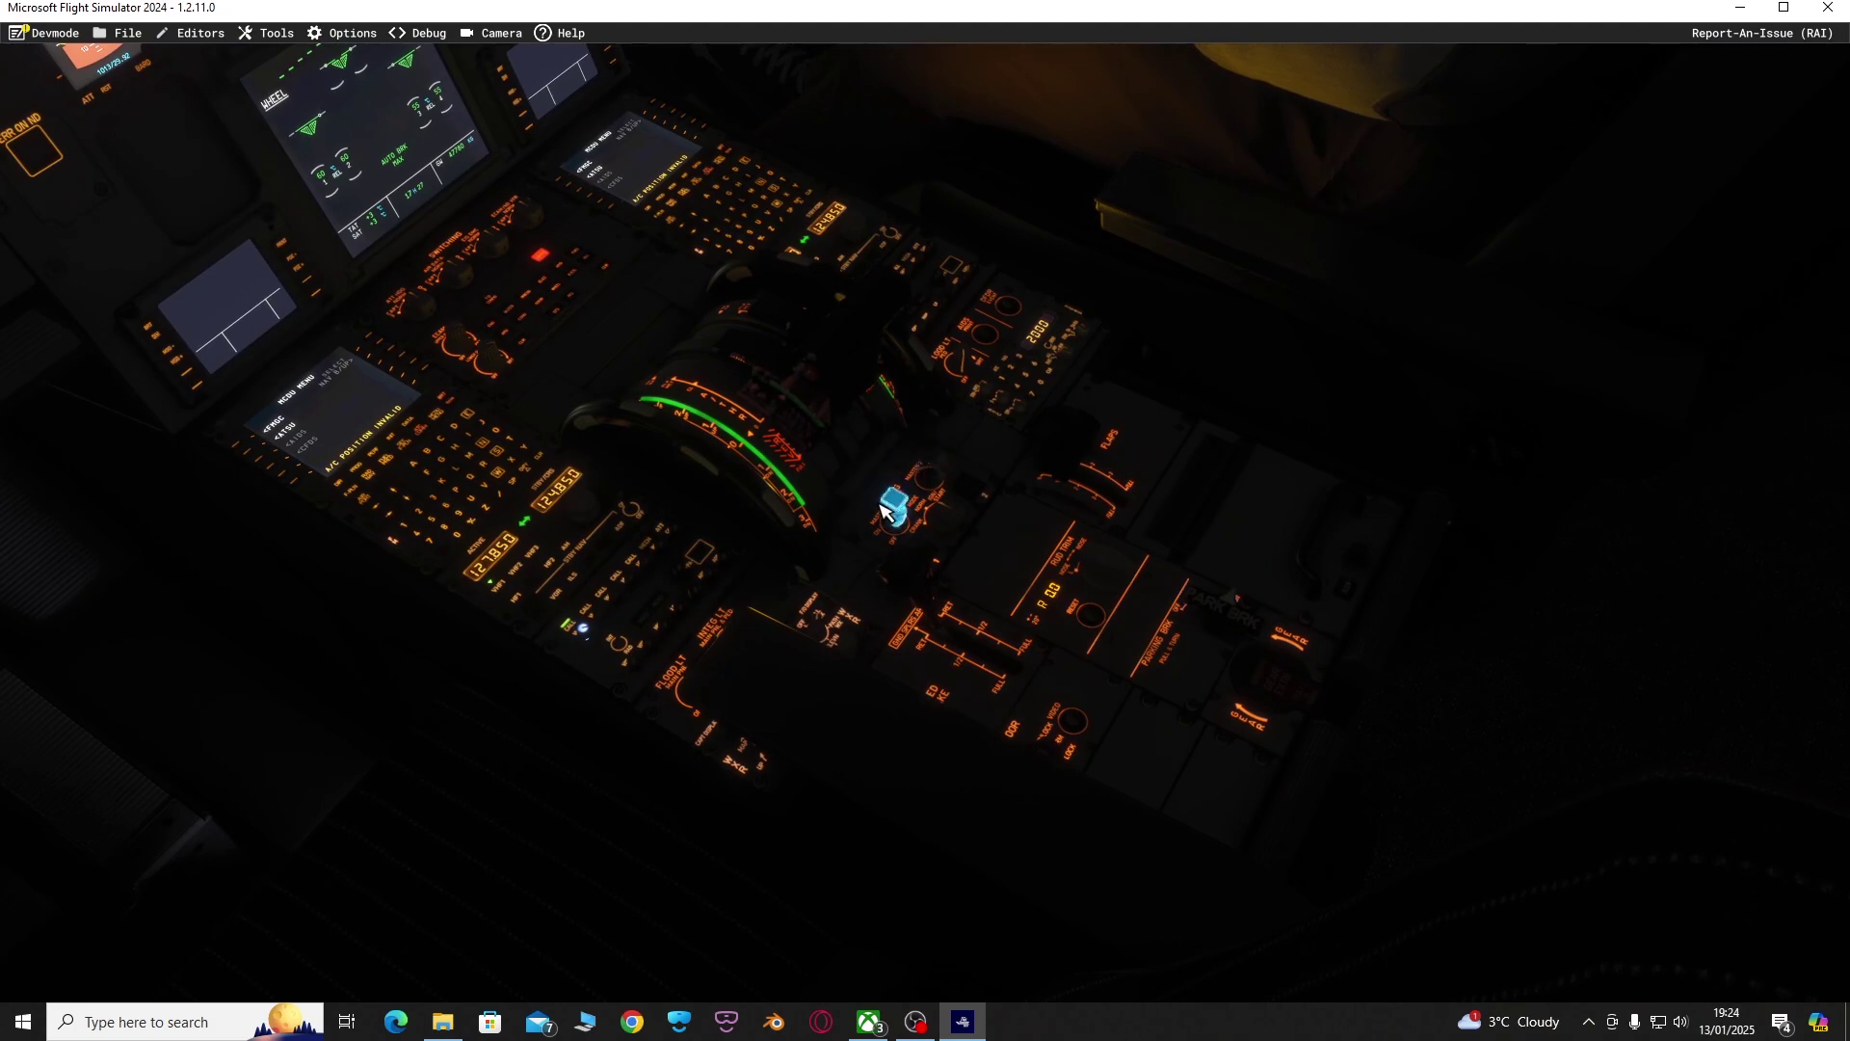
Return to the forward cockpit view and request the Operate Jetway service for Gate 2 from GSX
{"action": "key", "text": "ctrl+space"}
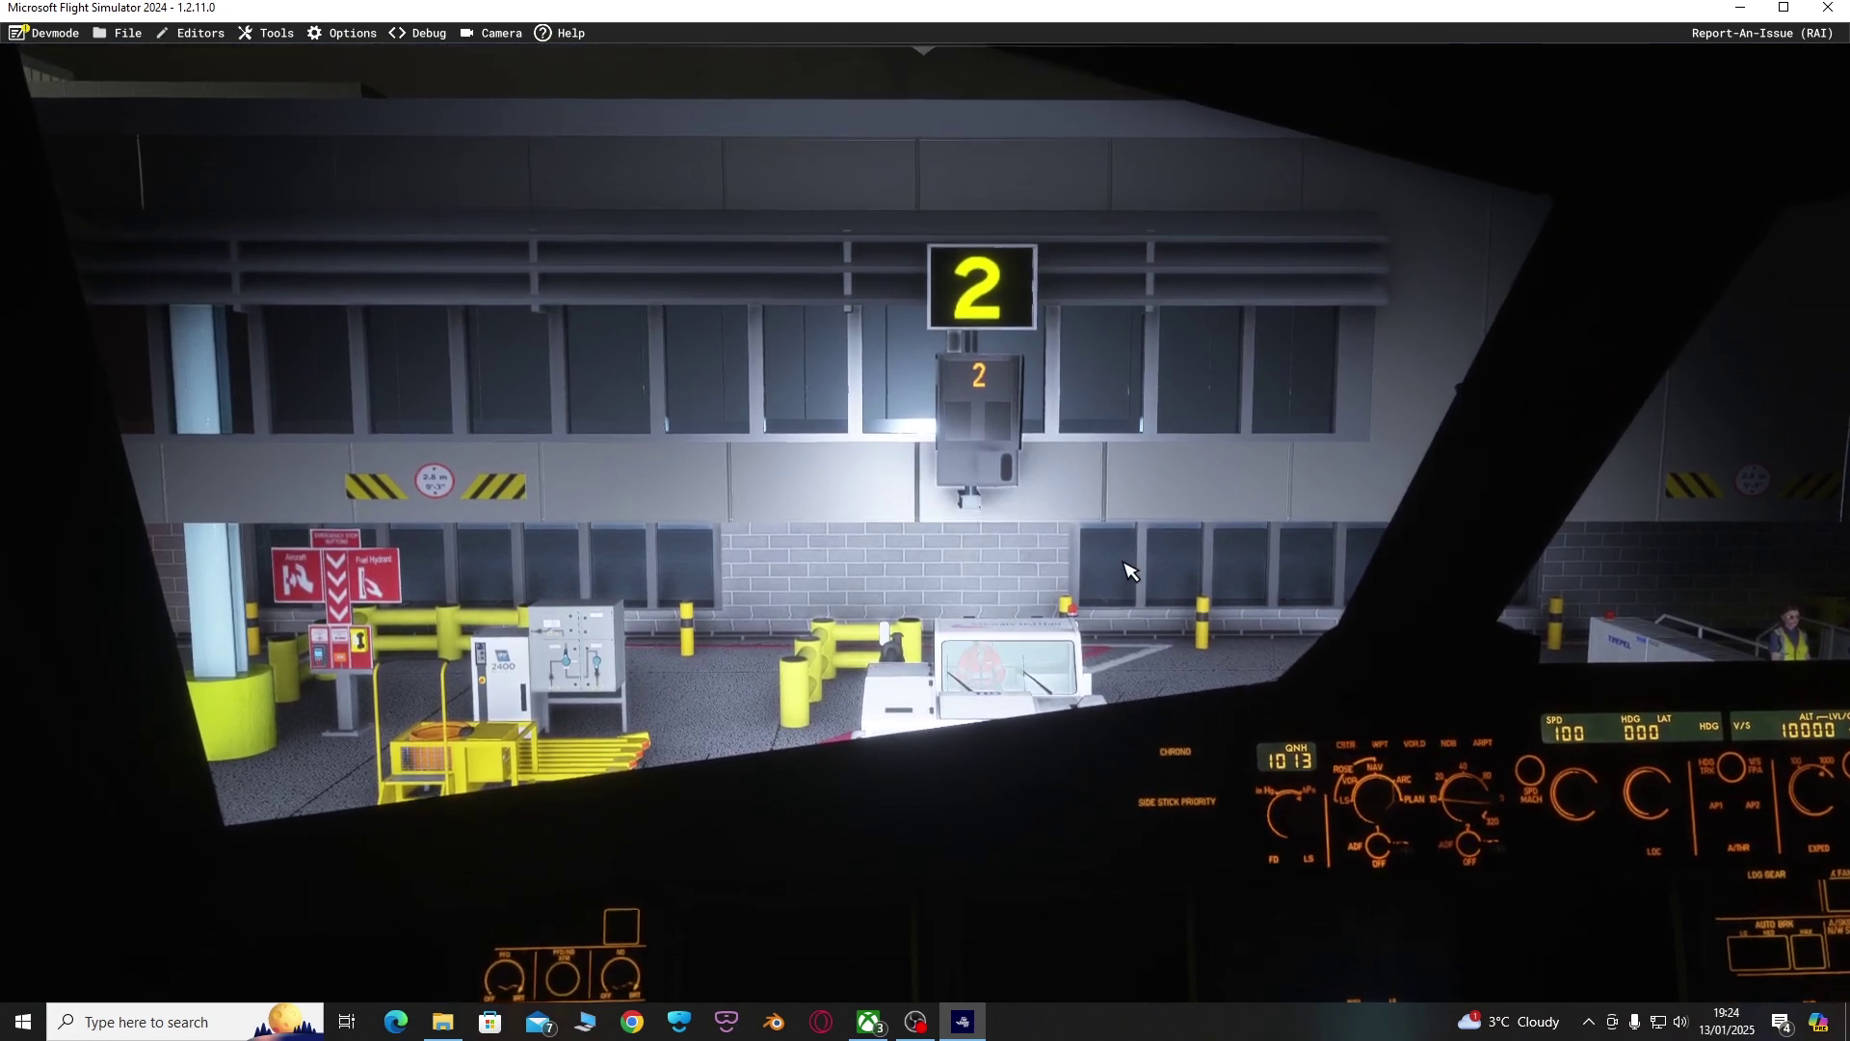
{"action": "mouse_move", "coordinate": [934, 62]}
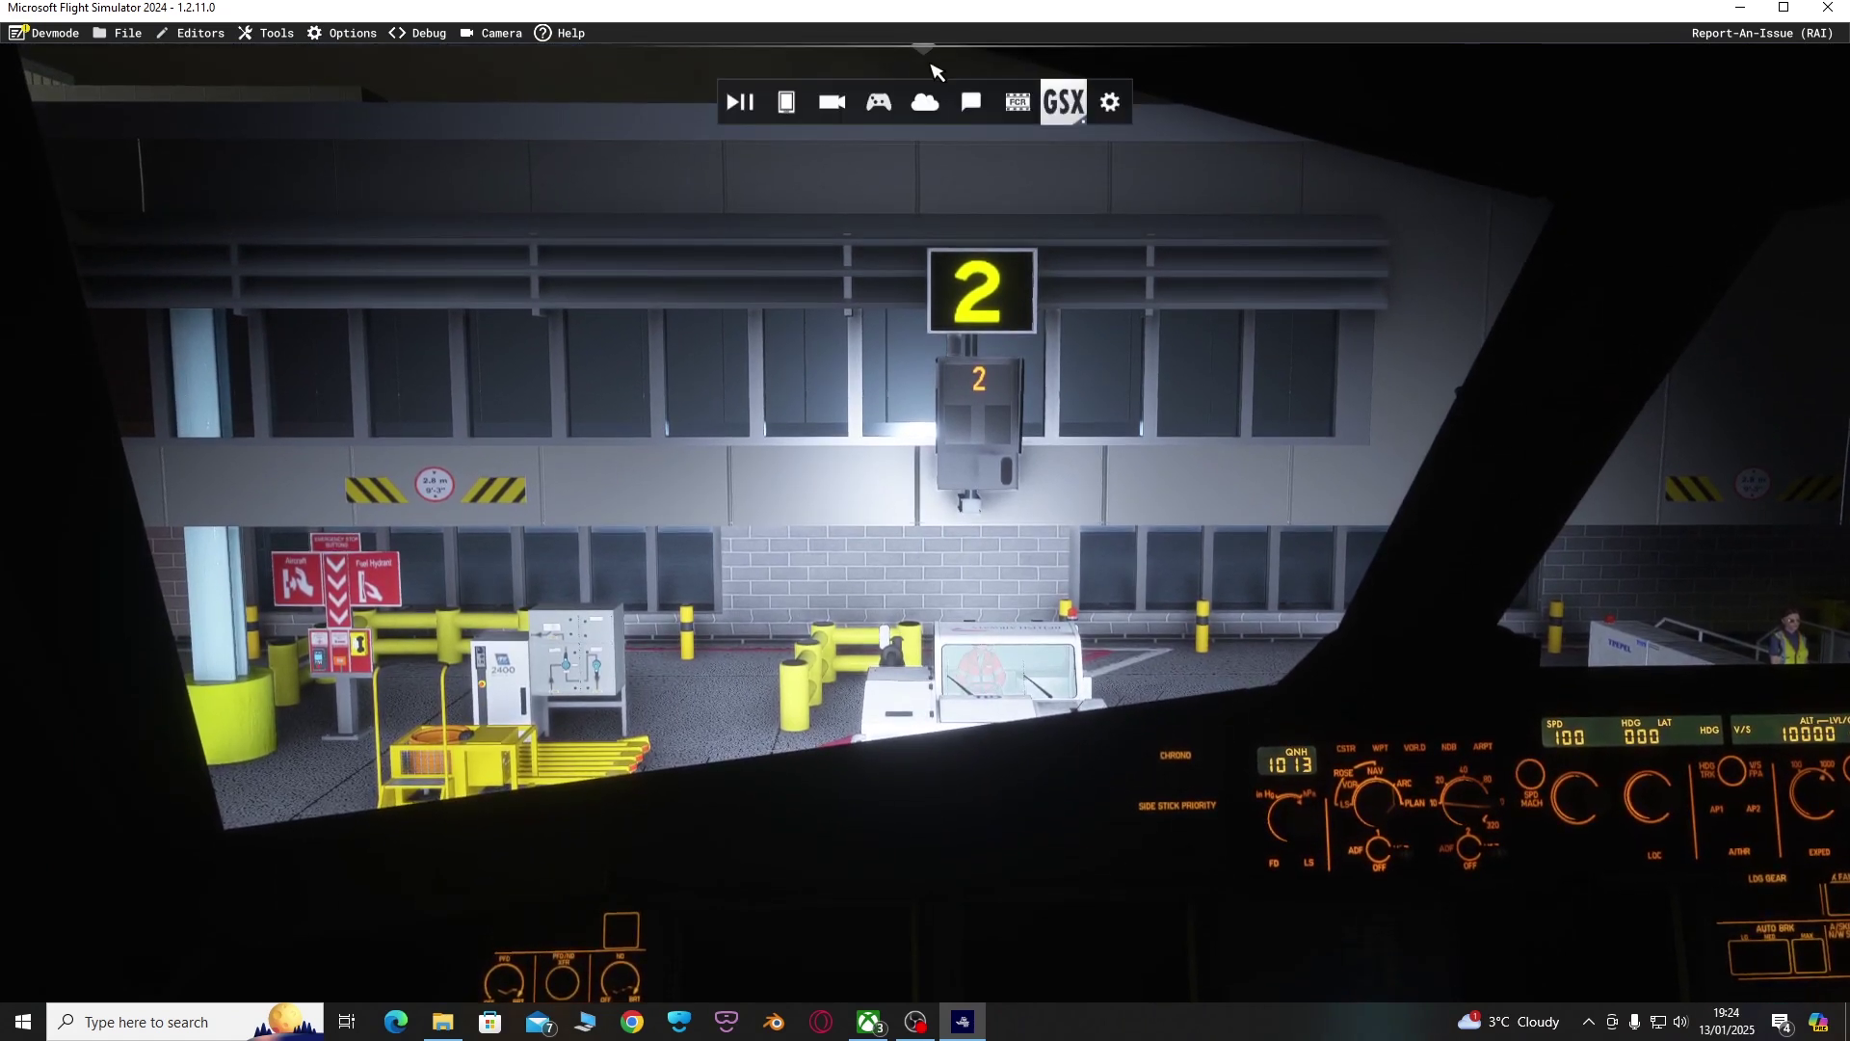
{"action": "left_click", "coordinate": [1062, 104]}
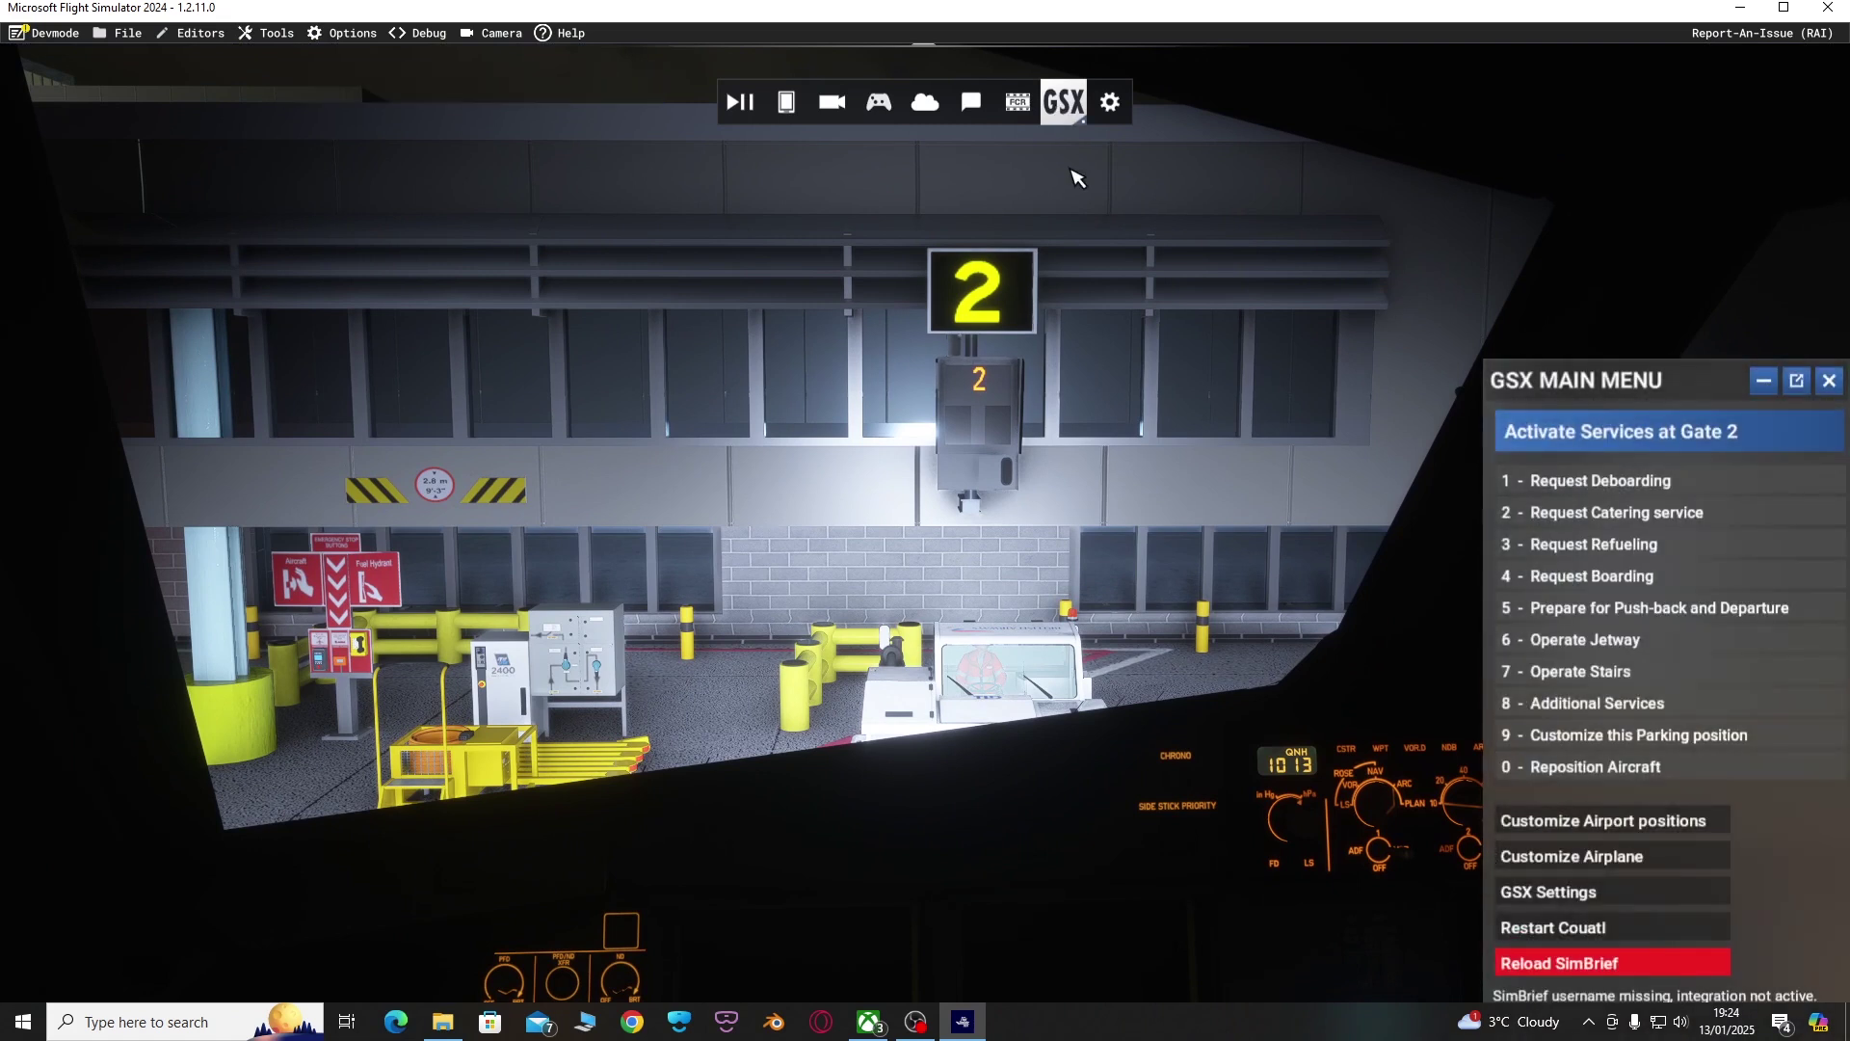
{"action": "left_click", "coordinate": [1604, 641]}
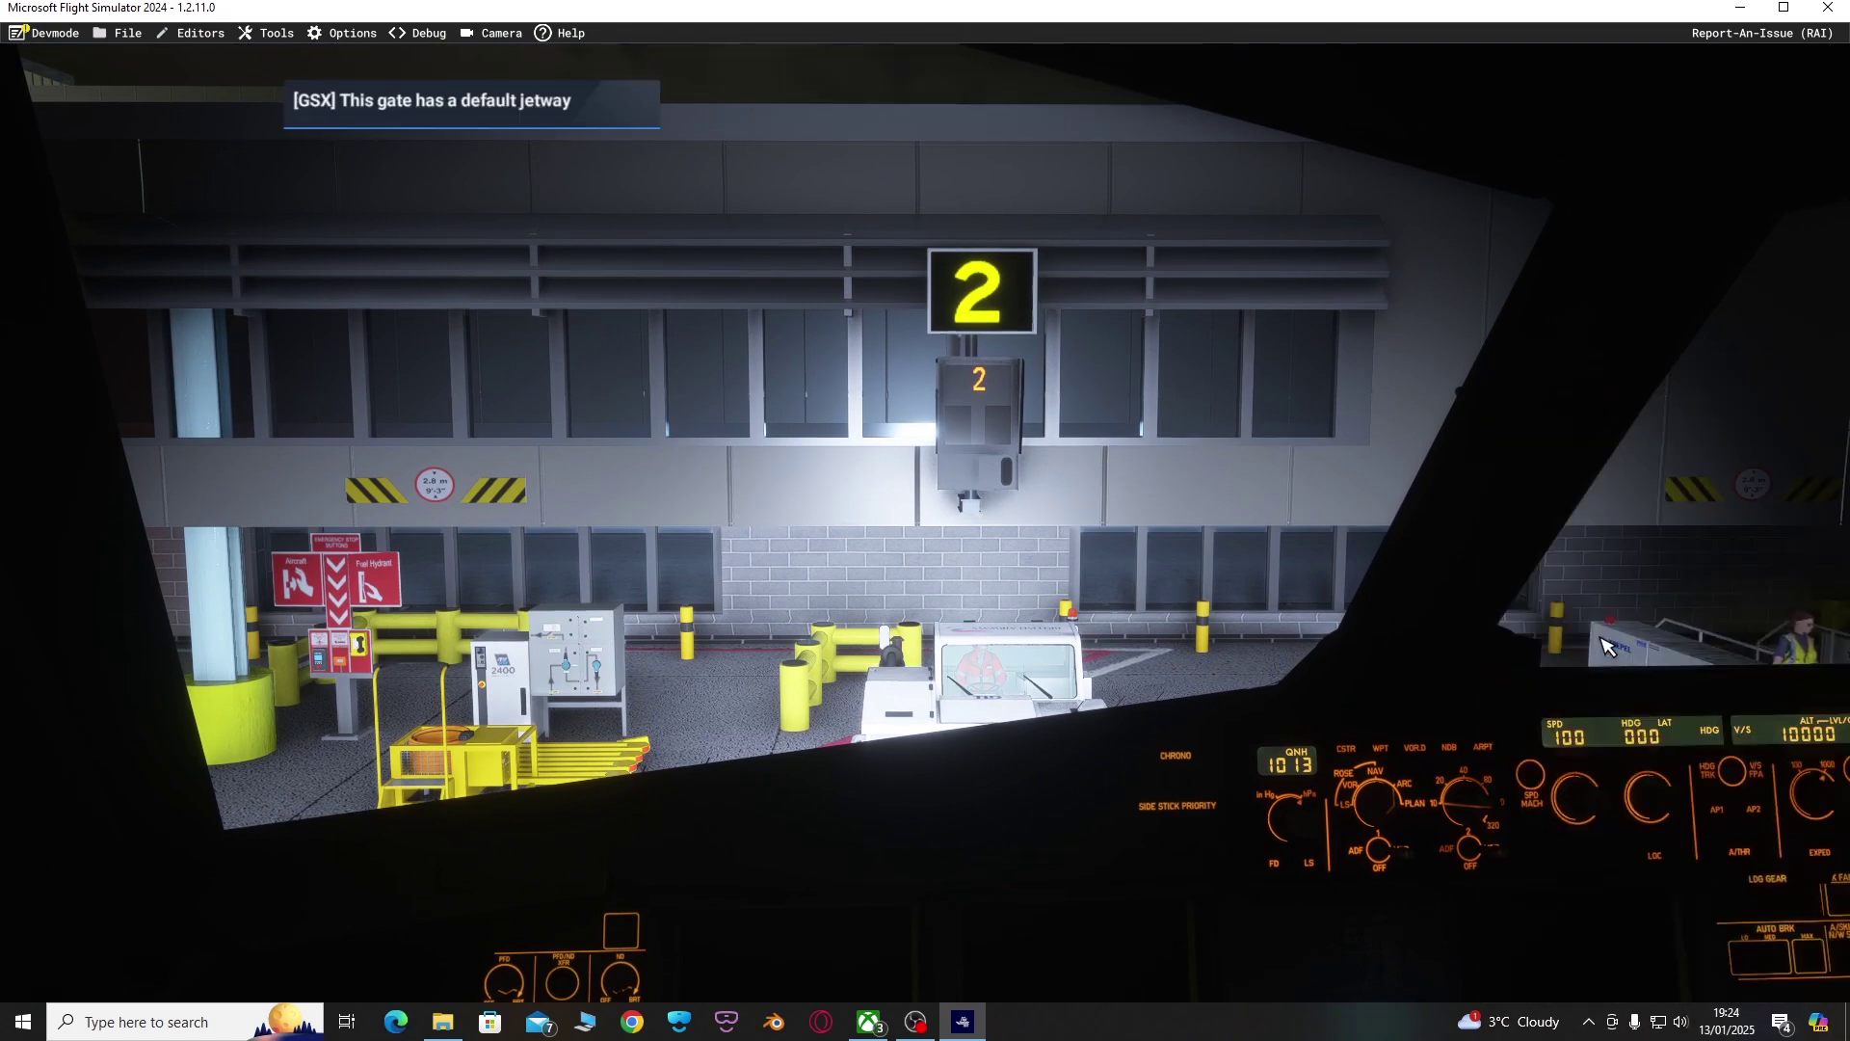